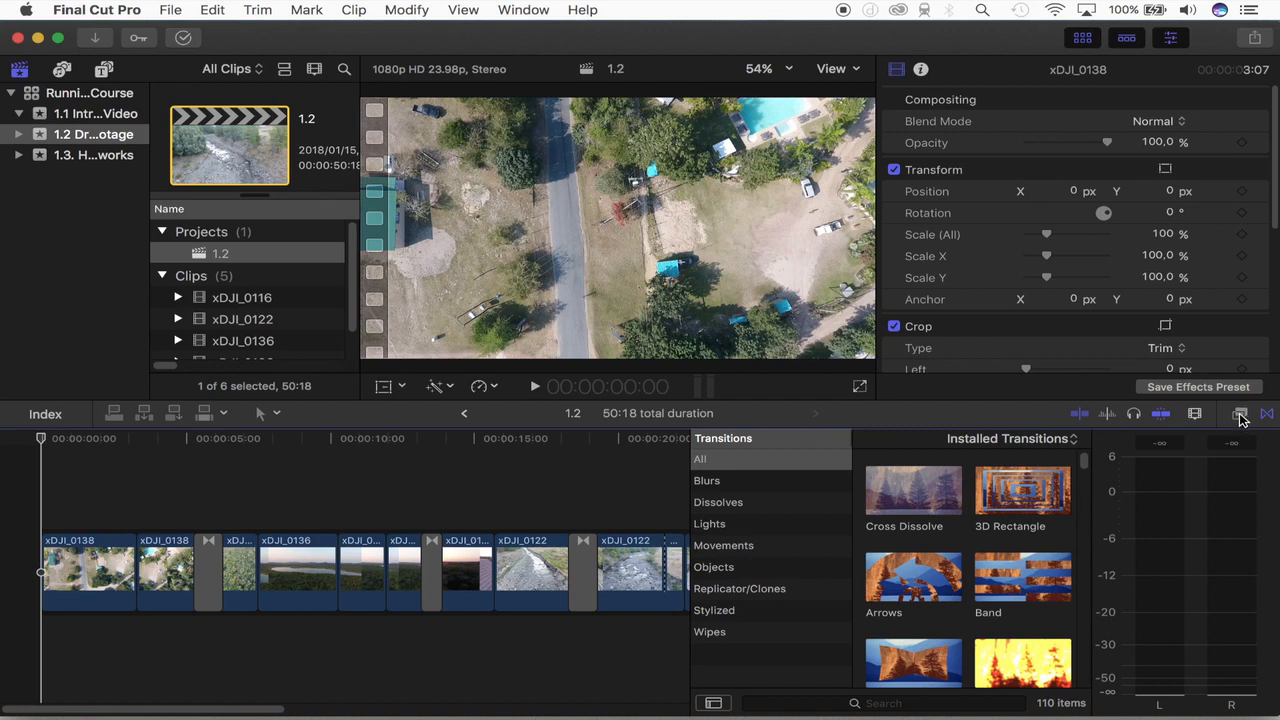
Step: Apply the Color Correction video effect to the first xDJI_0138 clip in the timeline and select that clip
{"action": "left_click", "coordinate": [1240, 415]}
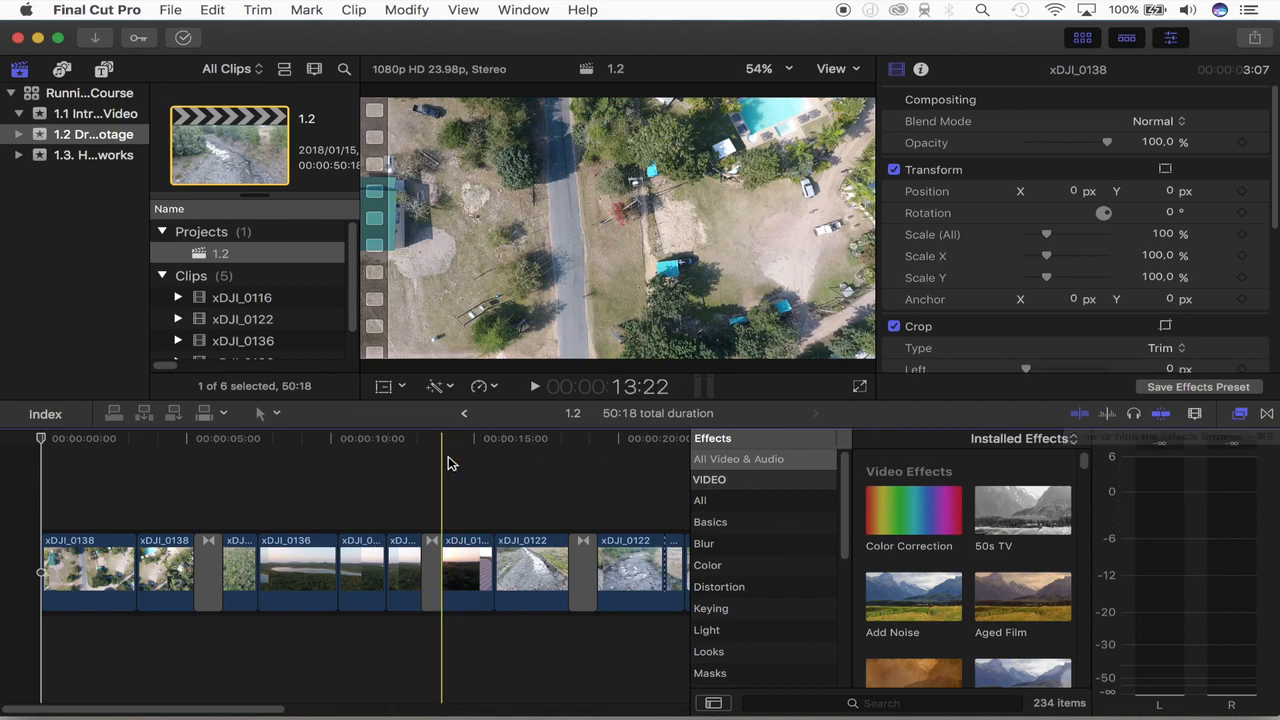
{"action": "key", "text": "super+equal"}
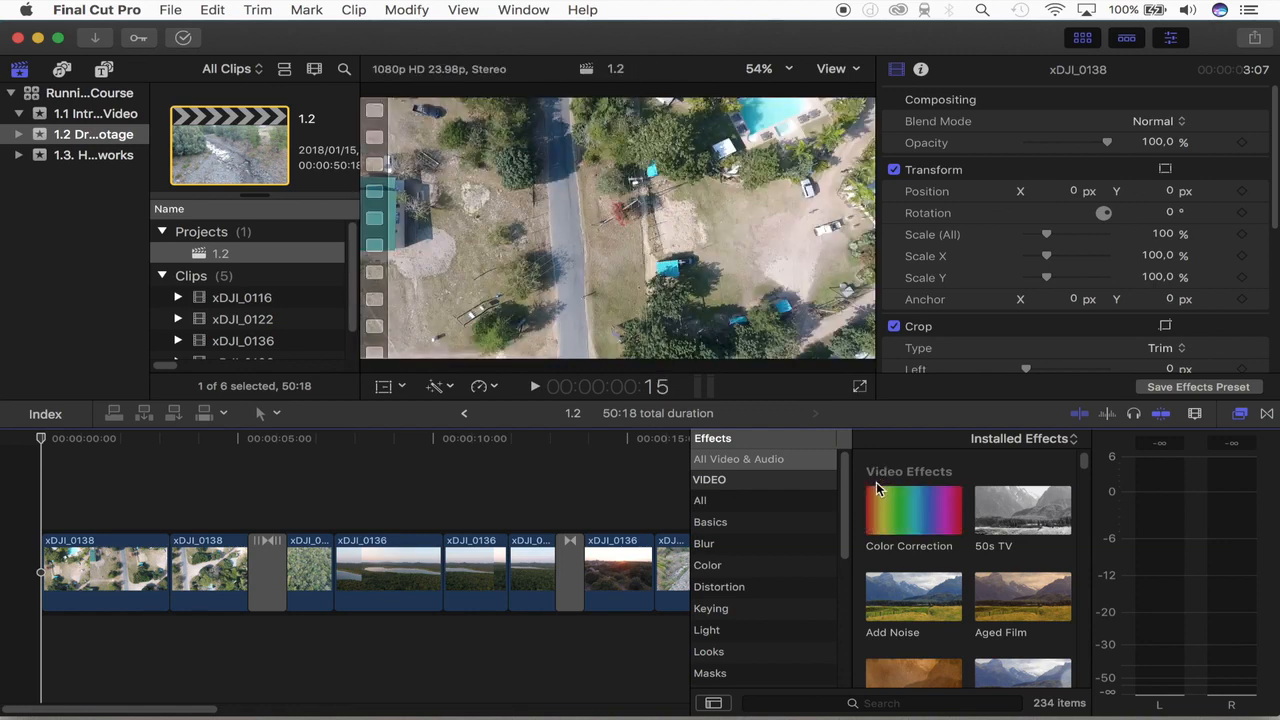
{"action": "left_click", "coordinate": [877, 494]}
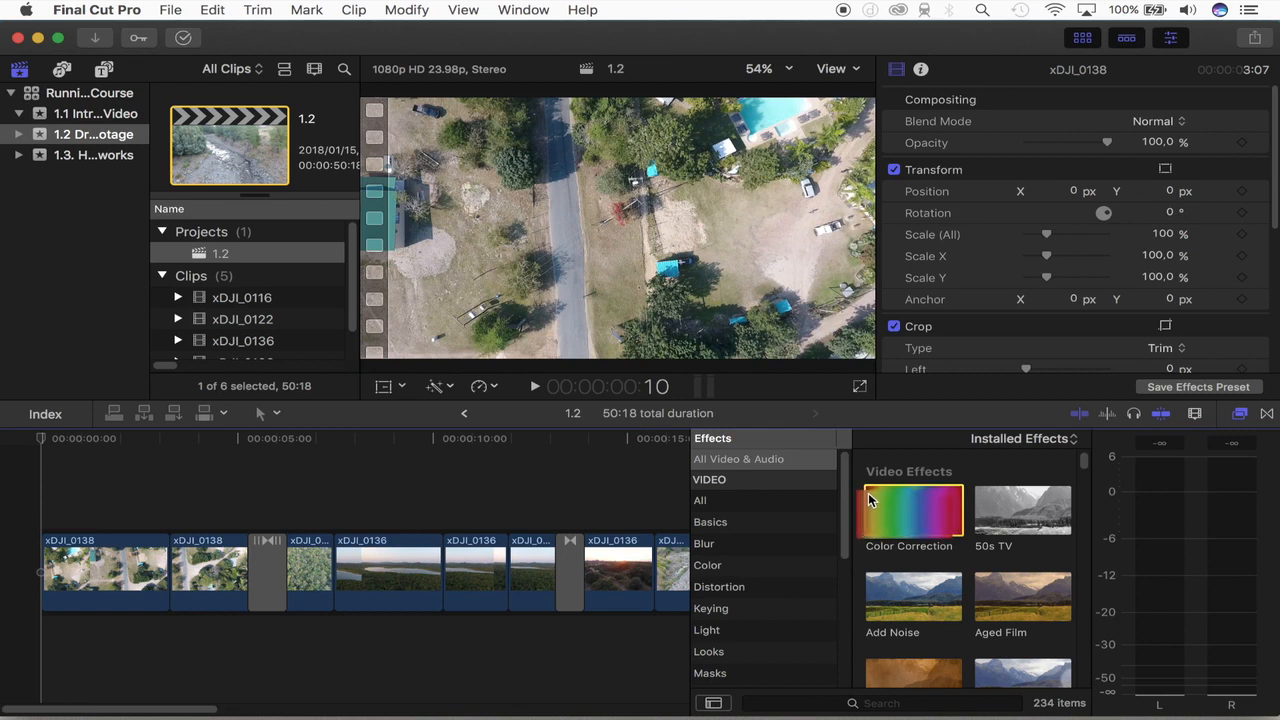
{"action": "left_click_drag", "start_coordinate": [882, 494], "coordinate": [101, 563]}
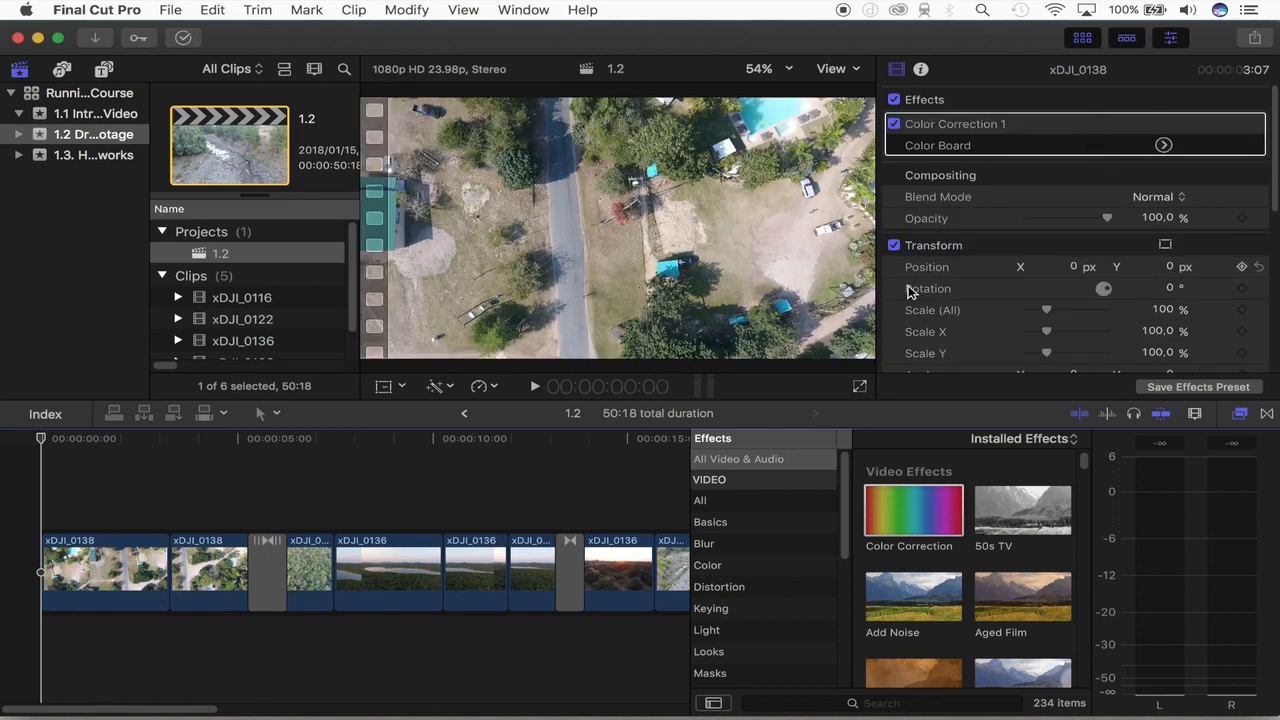
{"action": "left_click", "coordinate": [76, 550]}
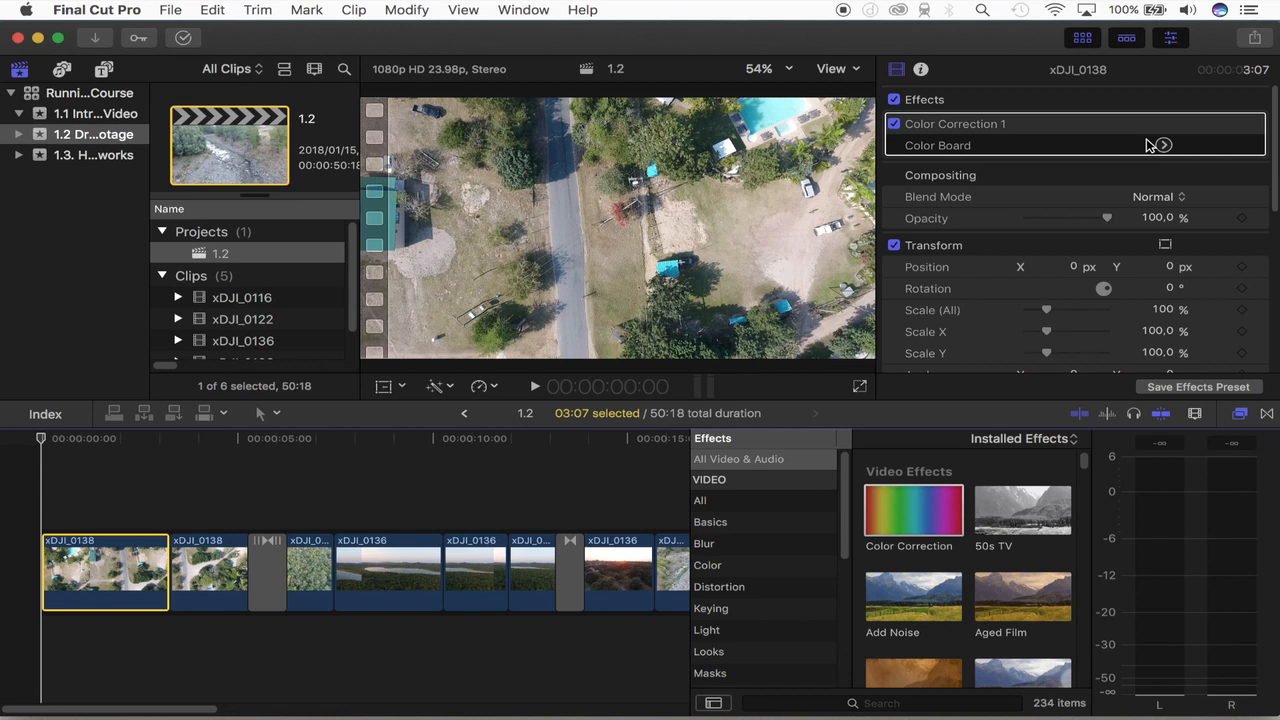
Step: Open the Color Board of the clip's Color Correction effect and try a global color shift of 118° at -10%
{"action": "left_click", "coordinate": [1171, 38]}
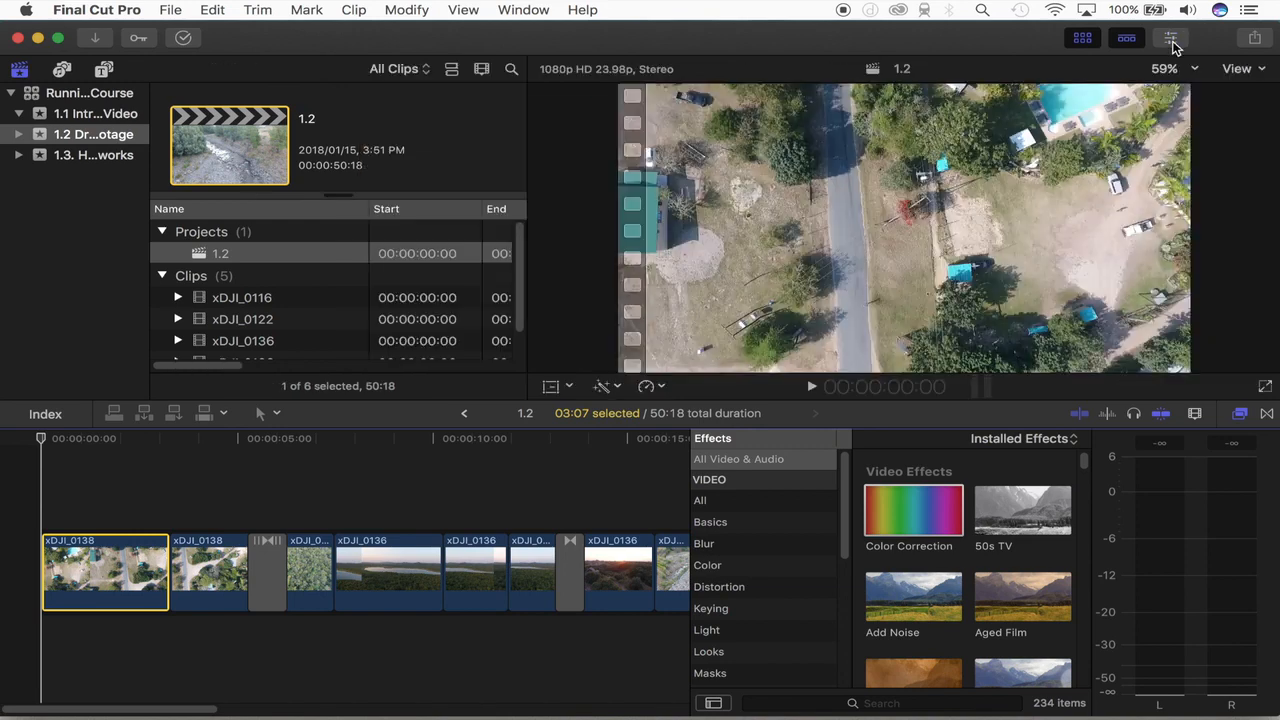
{"action": "left_click", "coordinate": [1171, 39]}
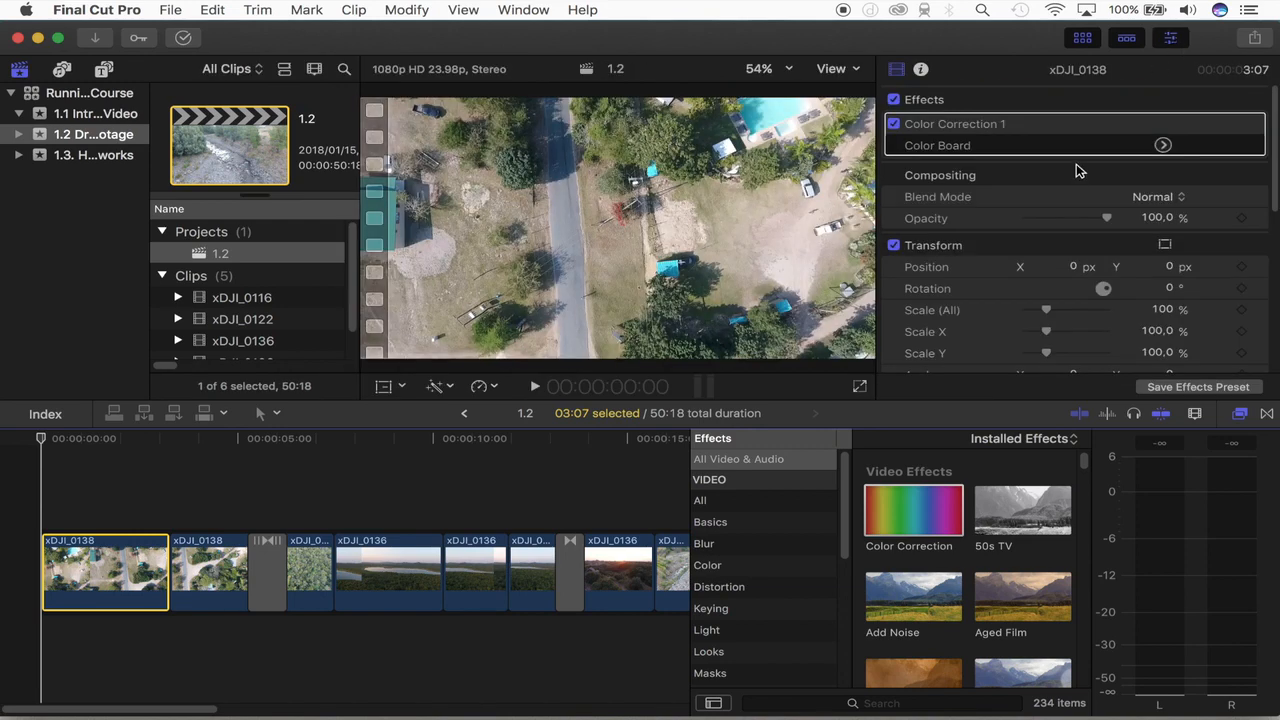
{"action": "scroll", "coordinate": [1070, 181], "scroll_direction": "down", "scroll_amount": 5}
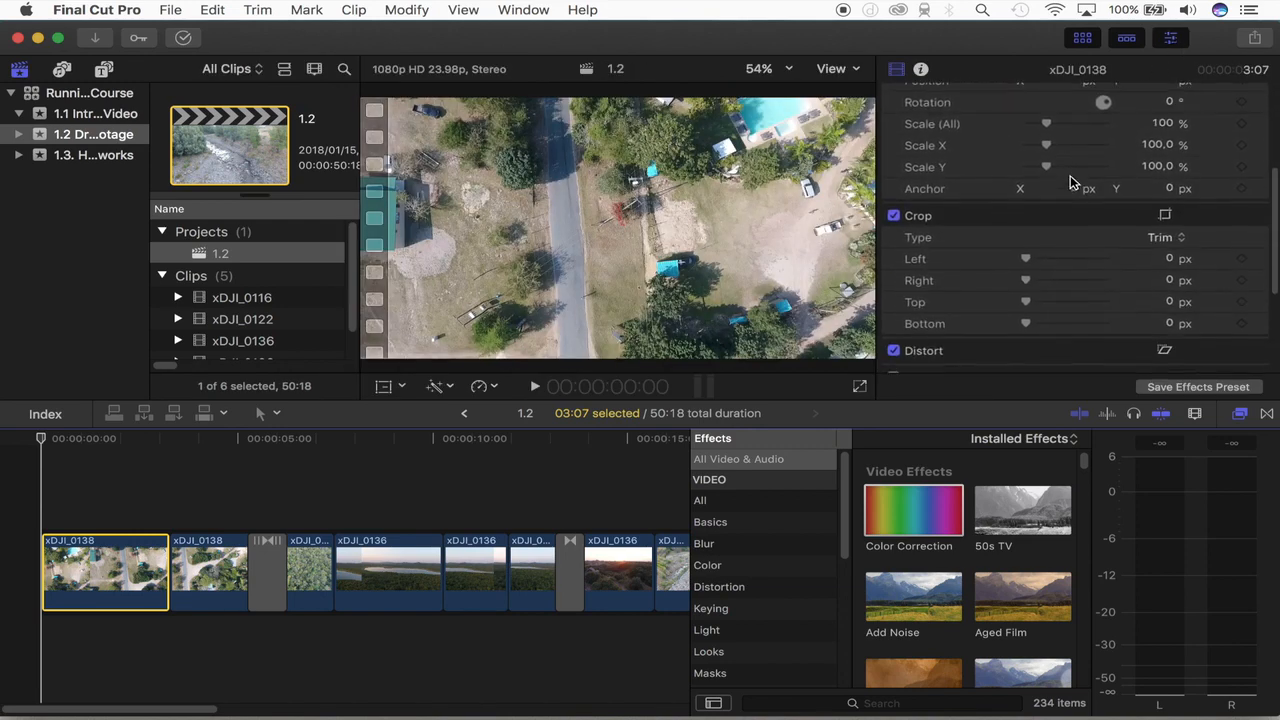
{"action": "scroll", "coordinate": [1070, 180], "scroll_direction": "down", "scroll_amount": 5}
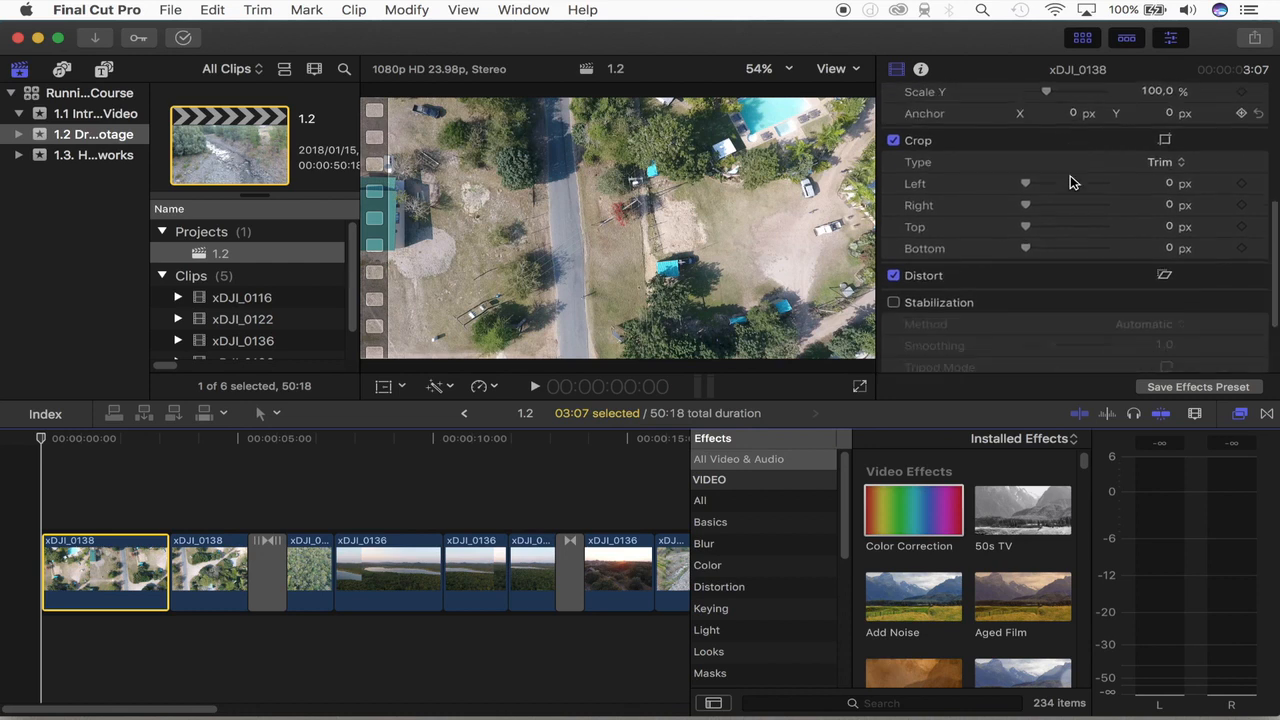
{"action": "scroll", "coordinate": [1070, 181], "scroll_direction": "up", "scroll_amount": 10}
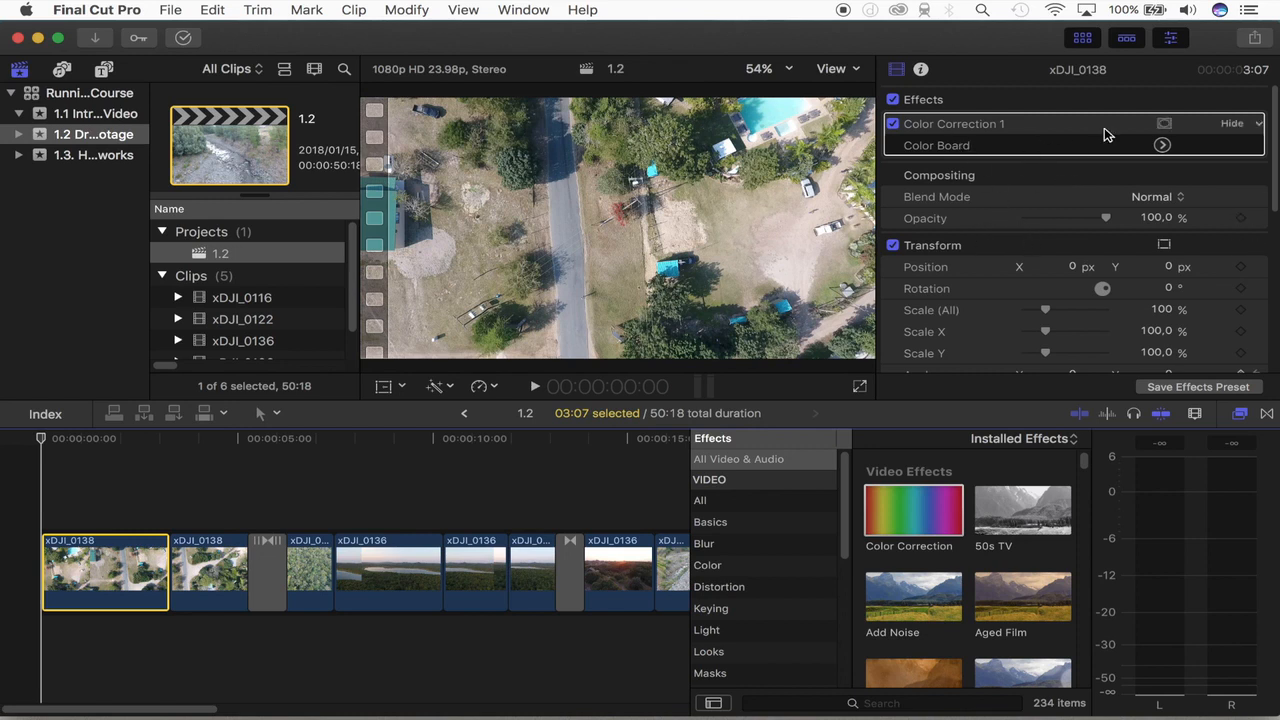
{"action": "left_click", "coordinate": [1162, 146]}
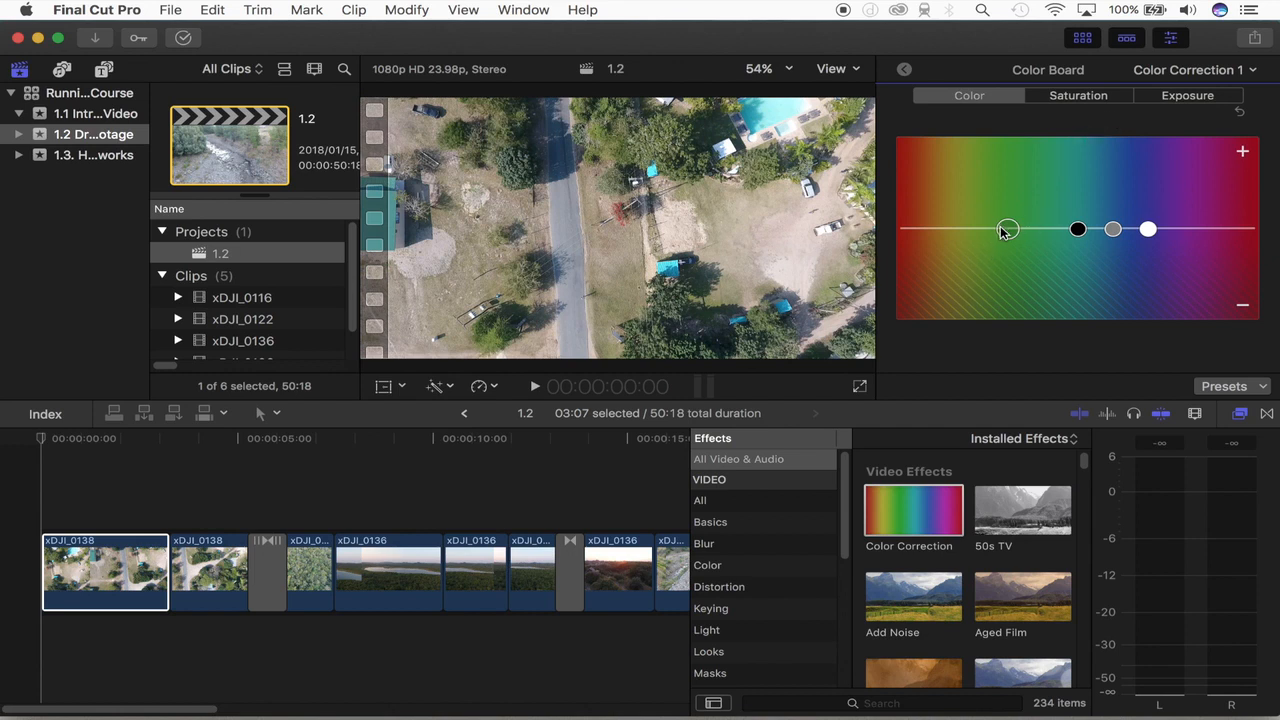
{"action": "mouse_move", "coordinate": [1002, 230]}
{"action": "left_mouse_down"}
{"action": "mouse_move", "coordinate": [988, 218]}
{"action": "mouse_move", "coordinate": [978, 239]}
{"action": "mouse_move", "coordinate": [993, 262]}
{"action": "mouse_move", "coordinate": [1032, 243]}
{"action": "mouse_move", "coordinate": [1010, 243]}
{"action": "left_mouse_up"}
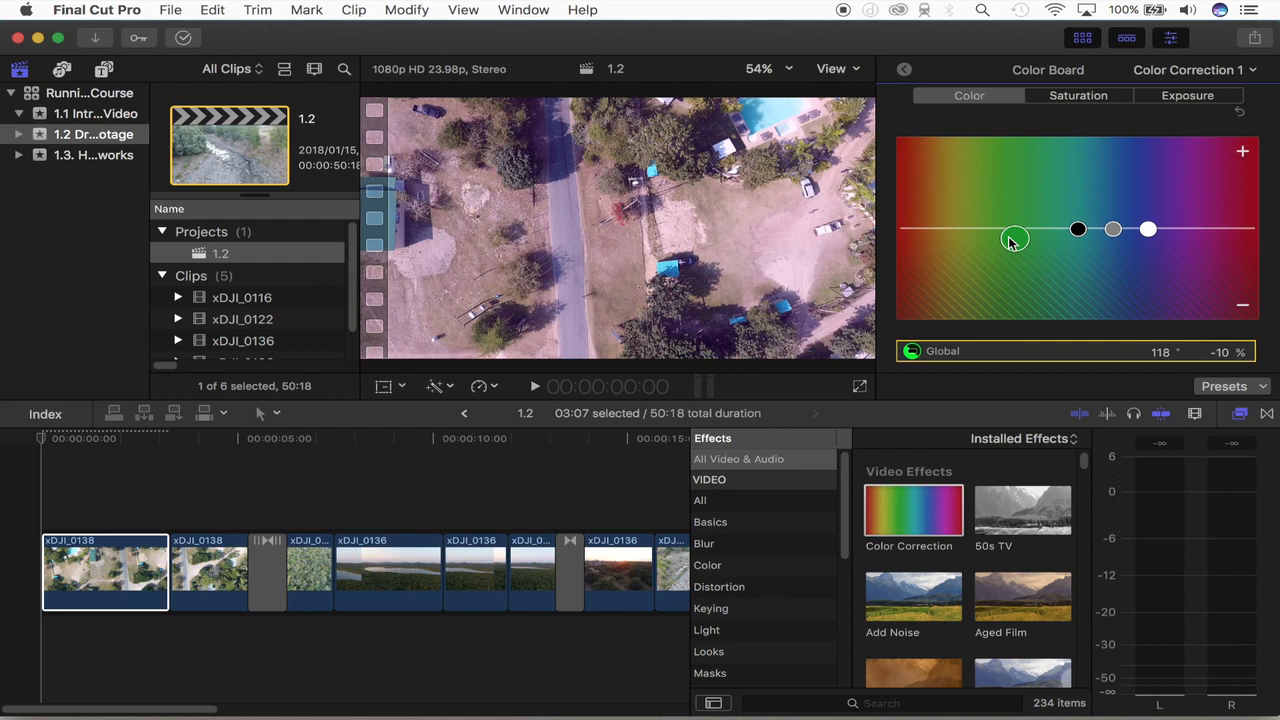
Step: Raise the first clip's saturation in the Color Board, with shadows at 20% and global at 12%
{"action": "left_click", "coordinate": [1082, 98]}
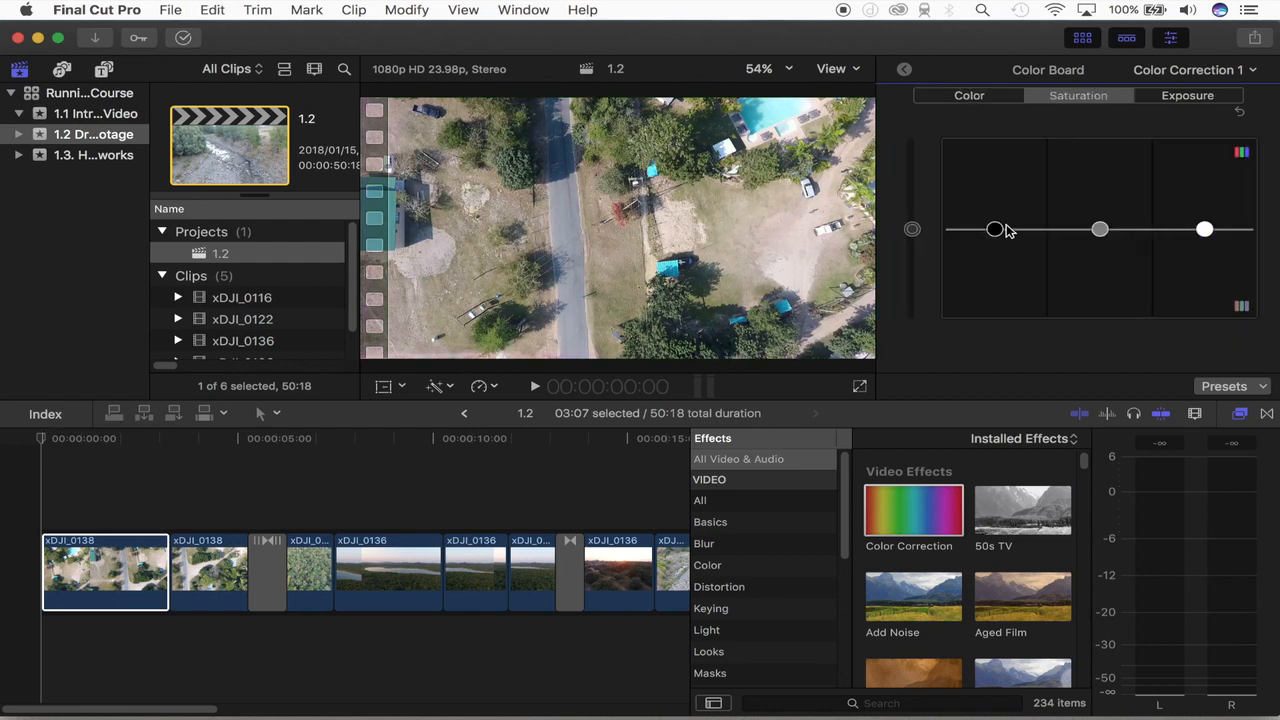
{"action": "mouse_move", "coordinate": [995, 232]}
{"action": "left_mouse_down"}
{"action": "mouse_move", "coordinate": [1003, 288]}
{"action": "mouse_move", "coordinate": [997, 147]}
{"action": "mouse_move", "coordinate": [1015, 299]}
{"action": "mouse_move", "coordinate": [1018, 235]}
{"action": "mouse_move", "coordinate": [995, 211]}
{"action": "left_mouse_up"}
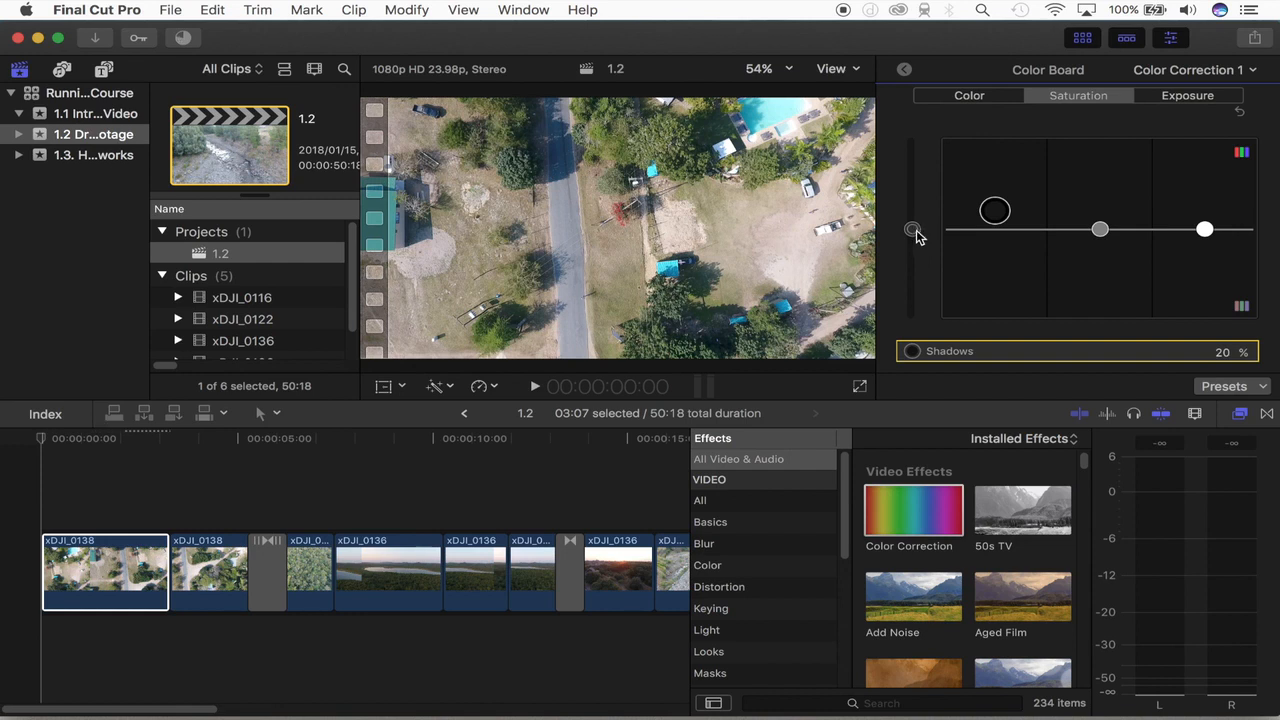
{"action": "left_click", "coordinate": [912, 231]}
{"action": "left_click_drag", "start_coordinate": [913, 233], "coordinate": [942, 215]}
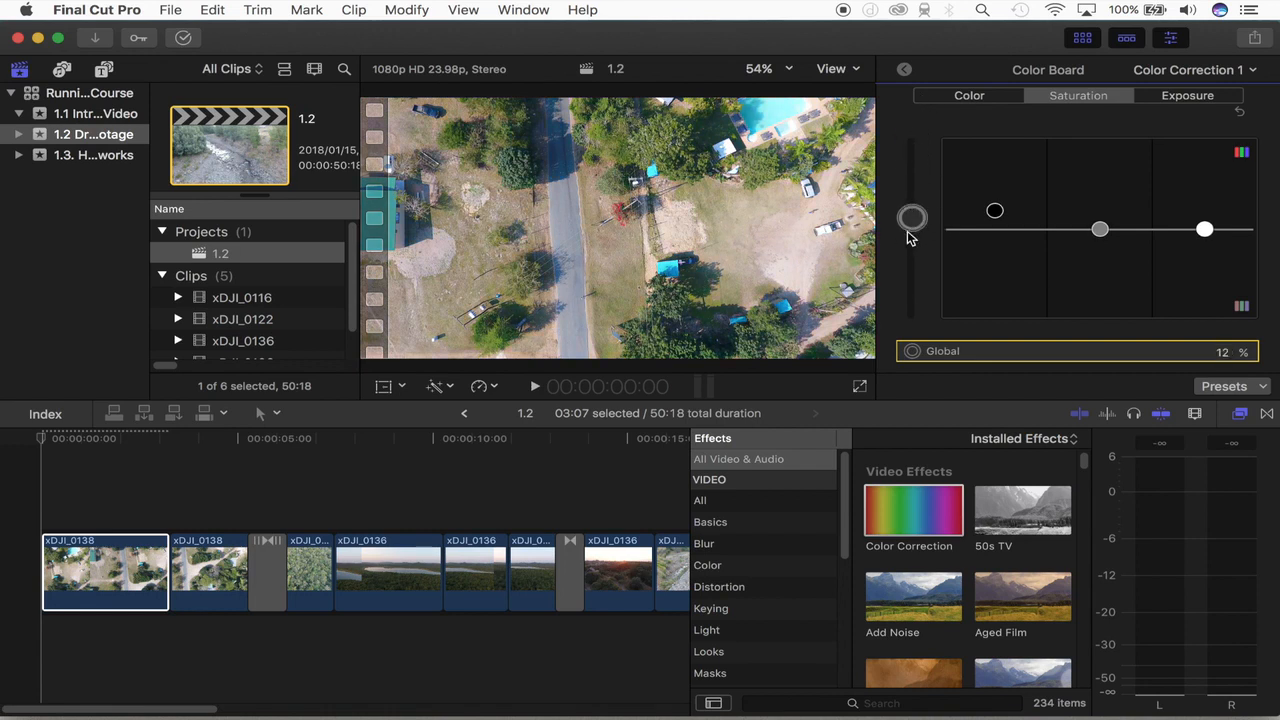
Step: Try exposure adjustments on the first clip: raise the highlights and shadows, and lower the midtones and global level
{"action": "left_click", "coordinate": [1167, 101]}
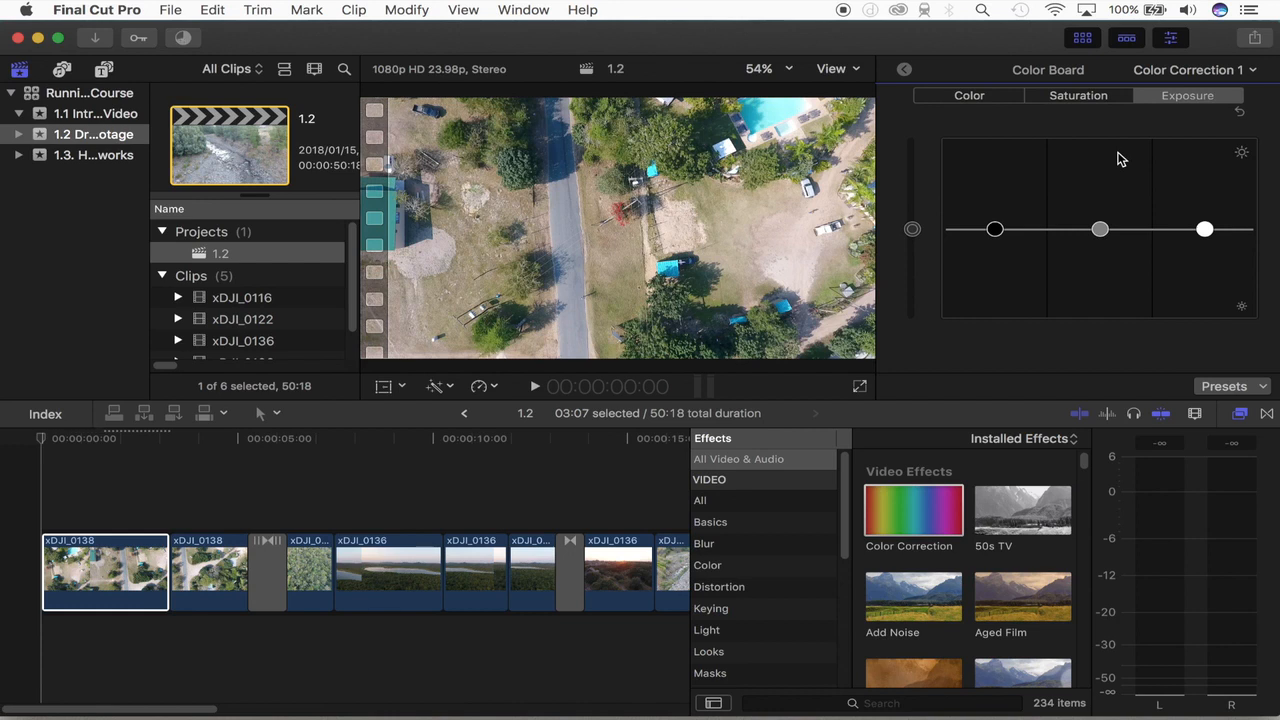
{"action": "left_click", "coordinate": [1200, 230]}
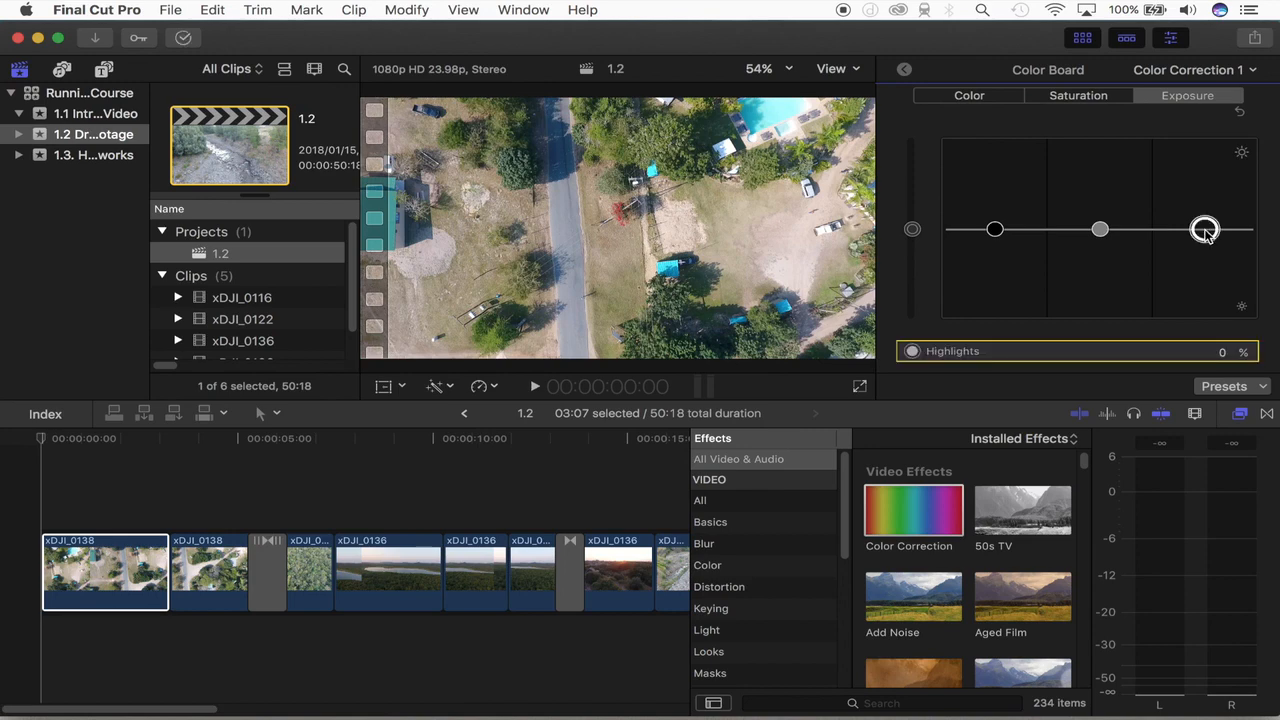
{"action": "mouse_move", "coordinate": [1205, 229]}
{"action": "left_mouse_down"}
{"action": "mouse_move", "coordinate": [1205, 194]}
{"action": "mouse_move", "coordinate": [1204, 205]}
{"action": "left_mouse_up"}
{"action": "left_click", "coordinate": [1099, 230]}
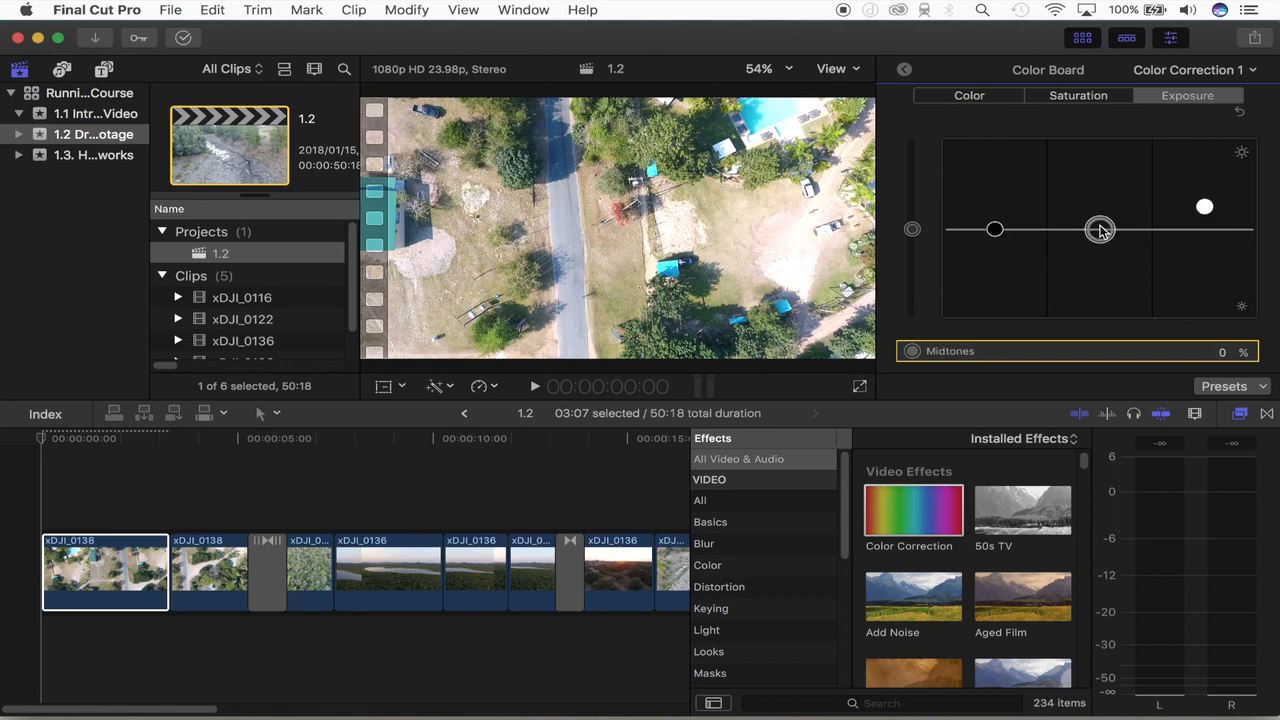
{"action": "left_click_drag", "start_coordinate": [1099, 230], "coordinate": [1092, 265]}
{"action": "mouse_move", "coordinate": [994, 229]}
{"action": "left_mouse_down"}
{"action": "mouse_move", "coordinate": [997, 248]}
{"action": "mouse_move", "coordinate": [996, 216]}
{"action": "left_mouse_up"}
{"action": "mouse_move", "coordinate": [910, 229]}
{"action": "left_mouse_down"}
{"action": "mouse_move", "coordinate": [913, 263]}
{"action": "mouse_move", "coordinate": [908, 214]}
{"action": "mouse_move", "coordinate": [909, 235]}
{"action": "left_mouse_up"}
Step: Undo the highlights, midtones, shadows and global exposure changes
{"action": "key", "text": "super+z"}
{"action": "key", "text": "super+z"}
{"action": "key", "text": "super+z"}
{"action": "key", "text": "super+z"}
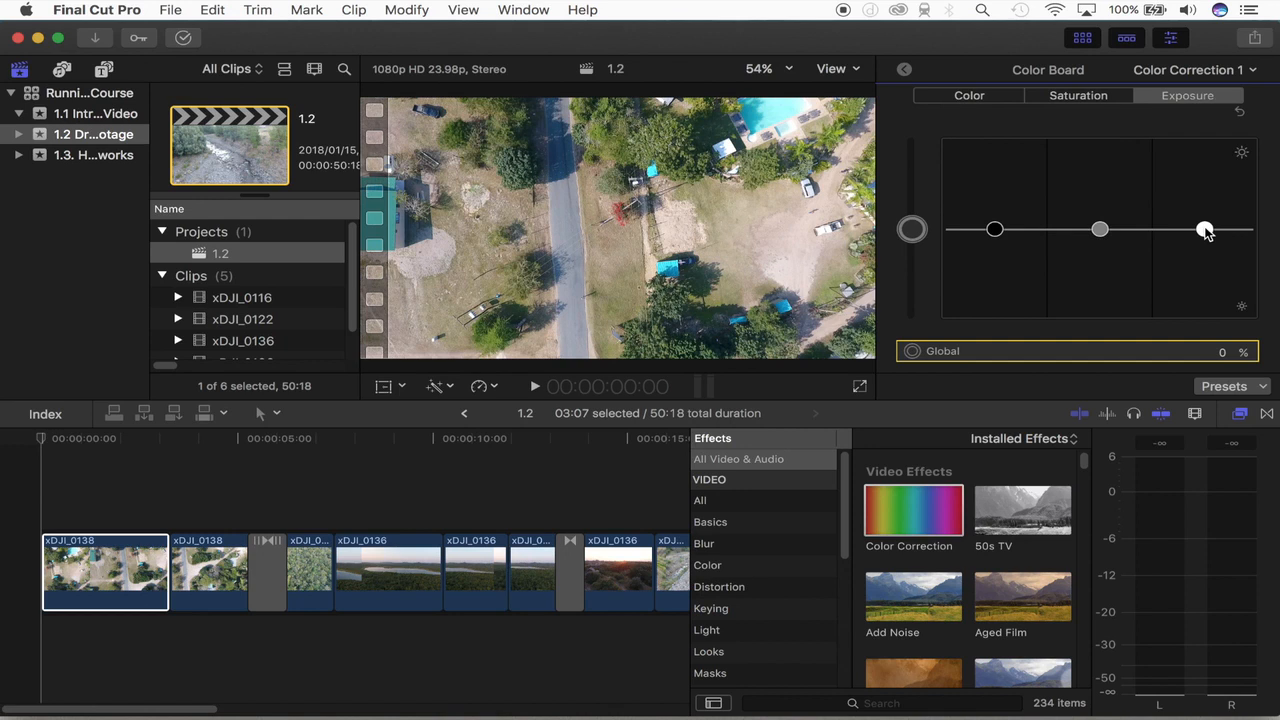
Step: Leave the Color Board, try the 50s TV effect on the first clip, and play the timeline from the start
{"action": "scroll", "coordinate": [903, 549], "scroll_direction": "down", "scroll_amount": 3}
{"action": "scroll", "coordinate": [900, 550], "scroll_direction": "up", "scroll_amount": 3}
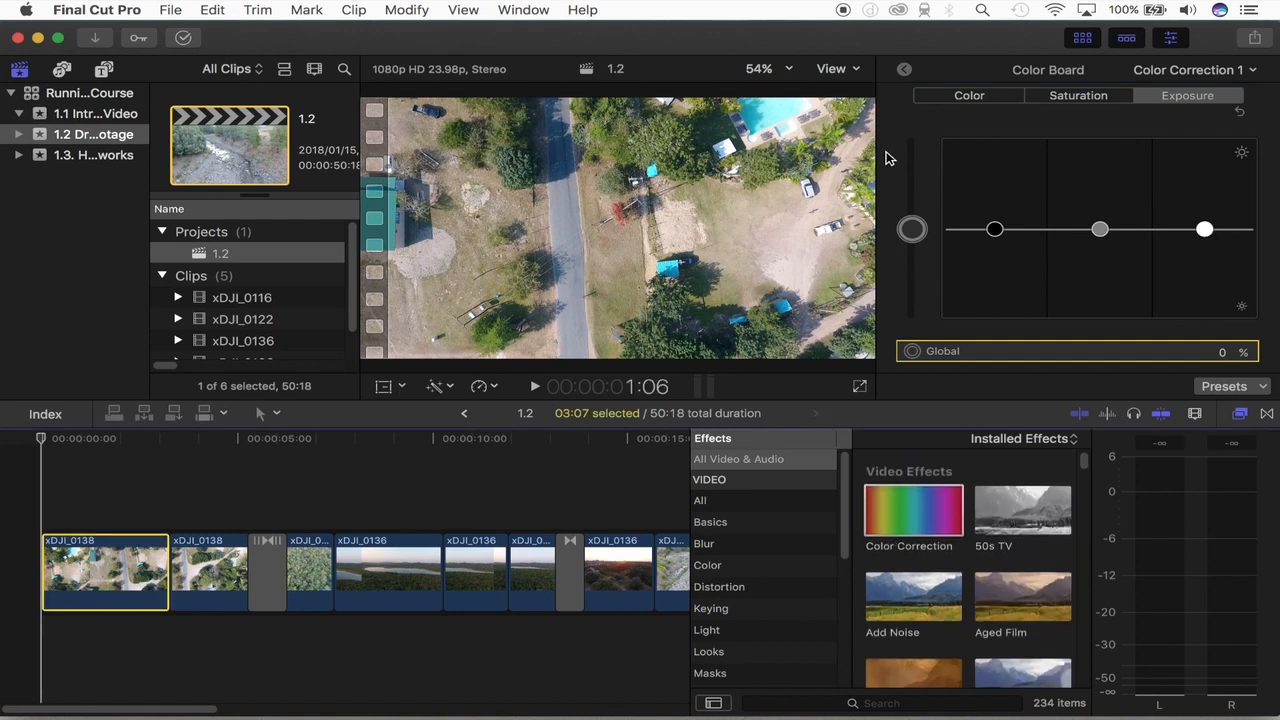
{"action": "left_click", "coordinate": [904, 69]}
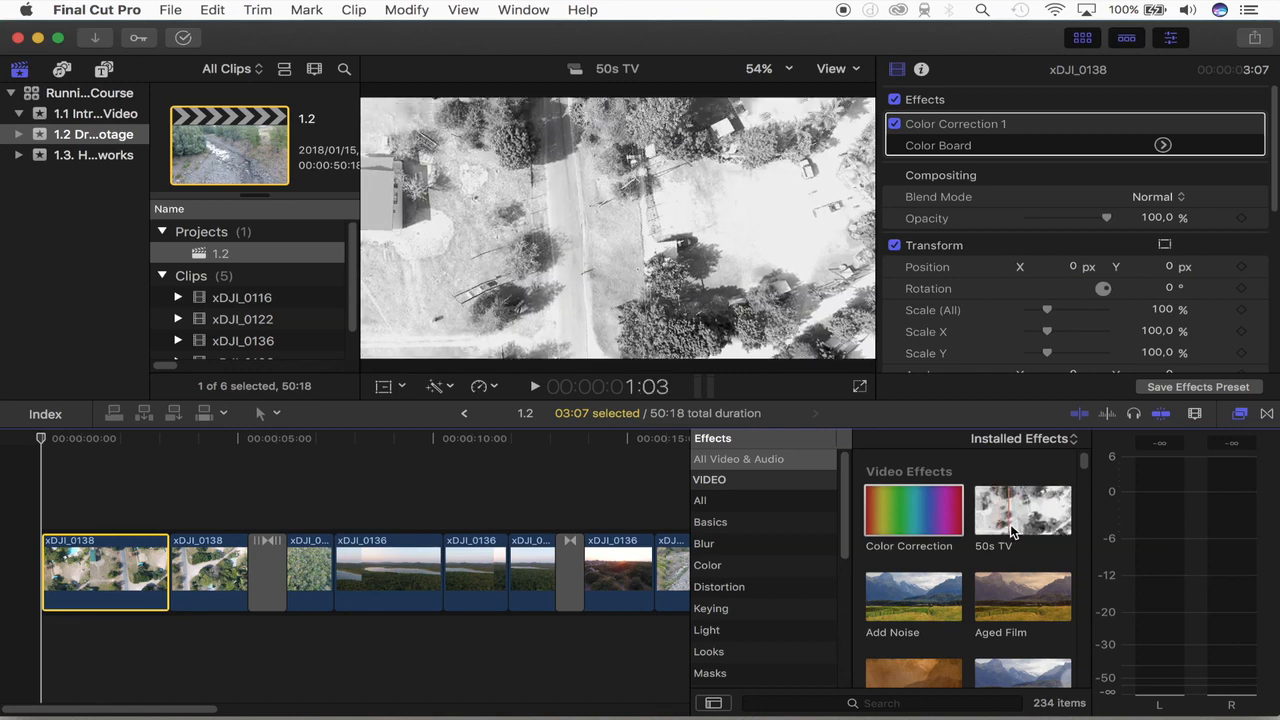
{"action": "left_click_drag", "start_coordinate": [1026, 523], "coordinate": [77, 560]}
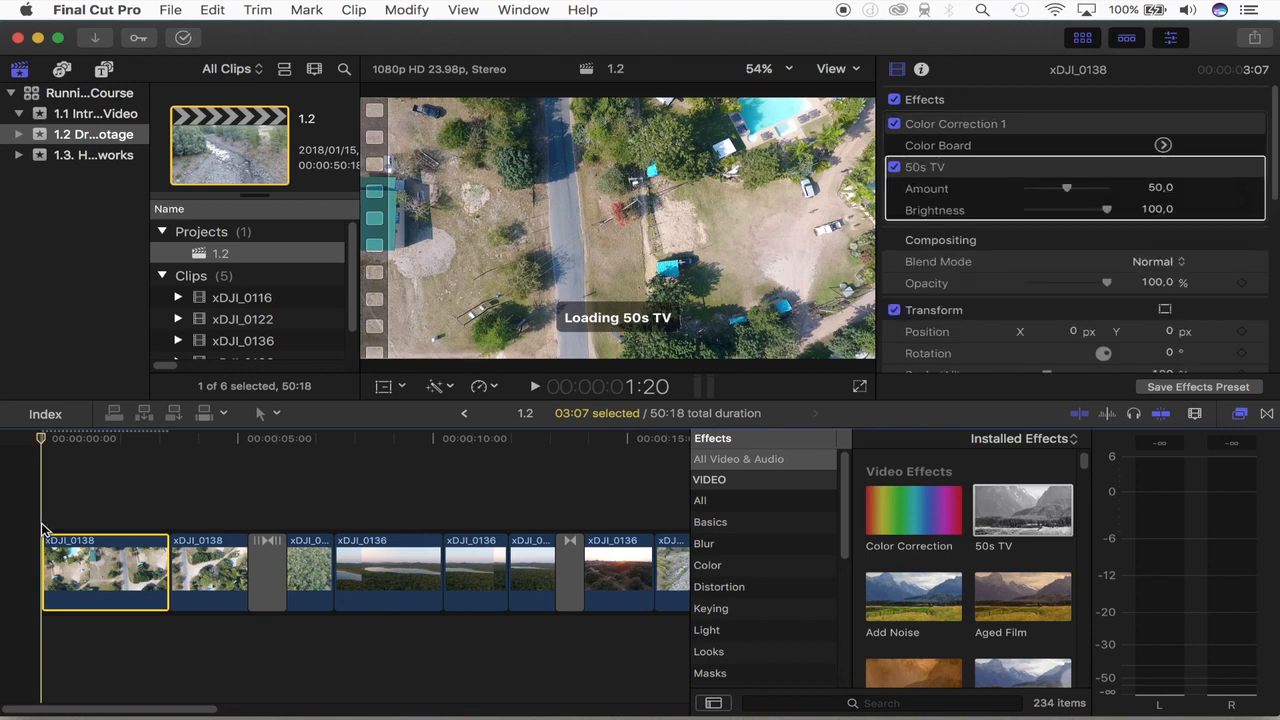
{"action": "left_click", "coordinate": [38, 528]}
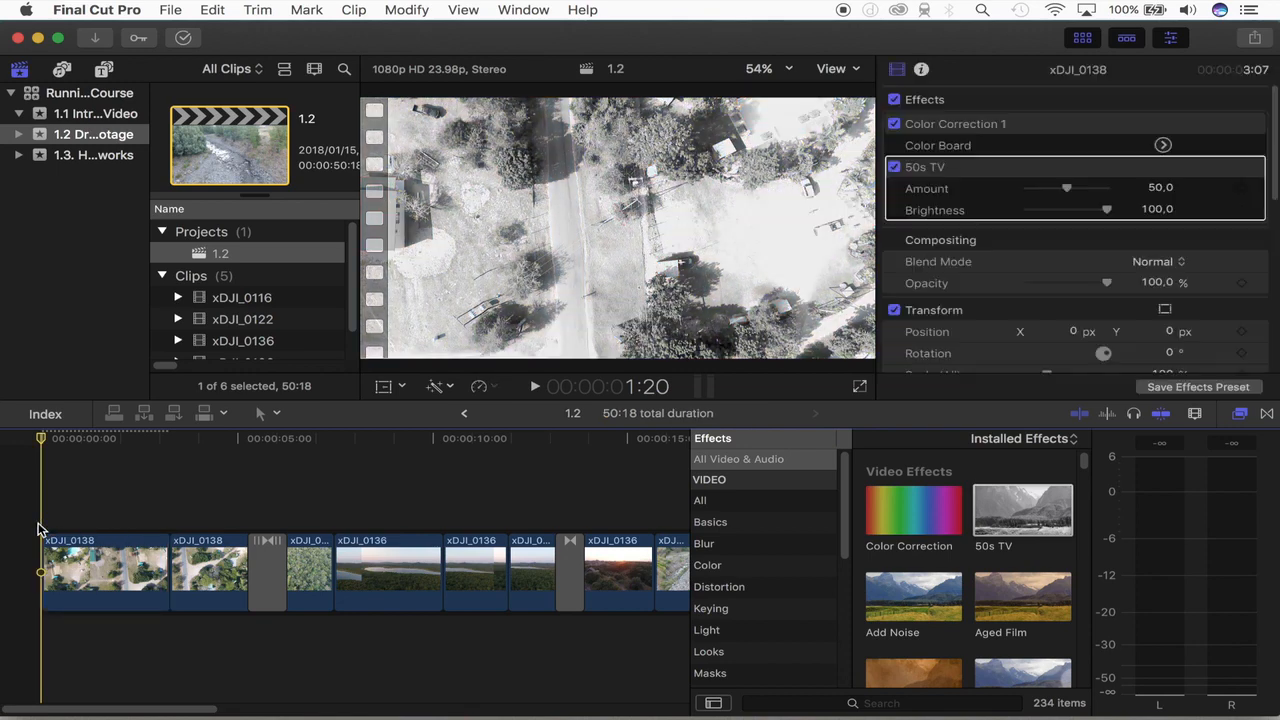
{"action": "key", "text": "space"}
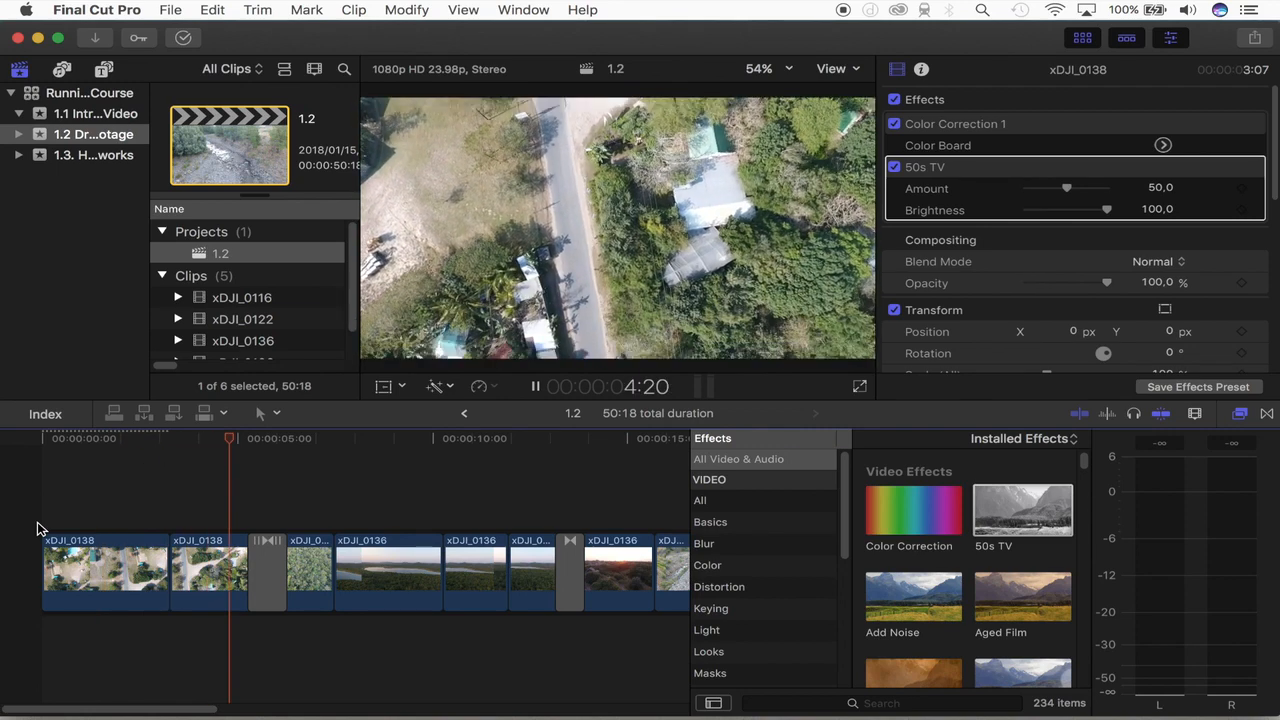
{"action": "key", "text": "space"}
Step: Try the 50s TV effect on the second xDJI_0138 clip, check it at the cut, and undo the 50s TV effects
{"action": "left_click_drag", "start_coordinate": [1017, 537], "coordinate": [205, 578]}
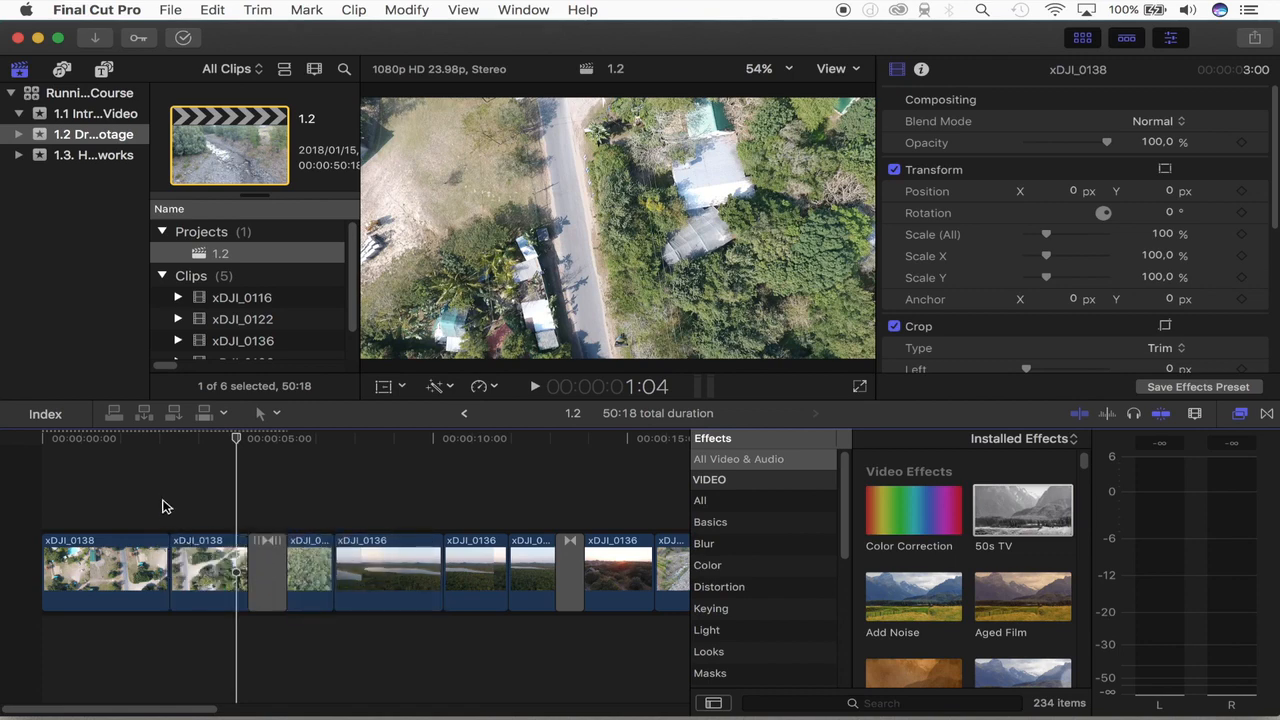
{"action": "left_click", "coordinate": [165, 507]}
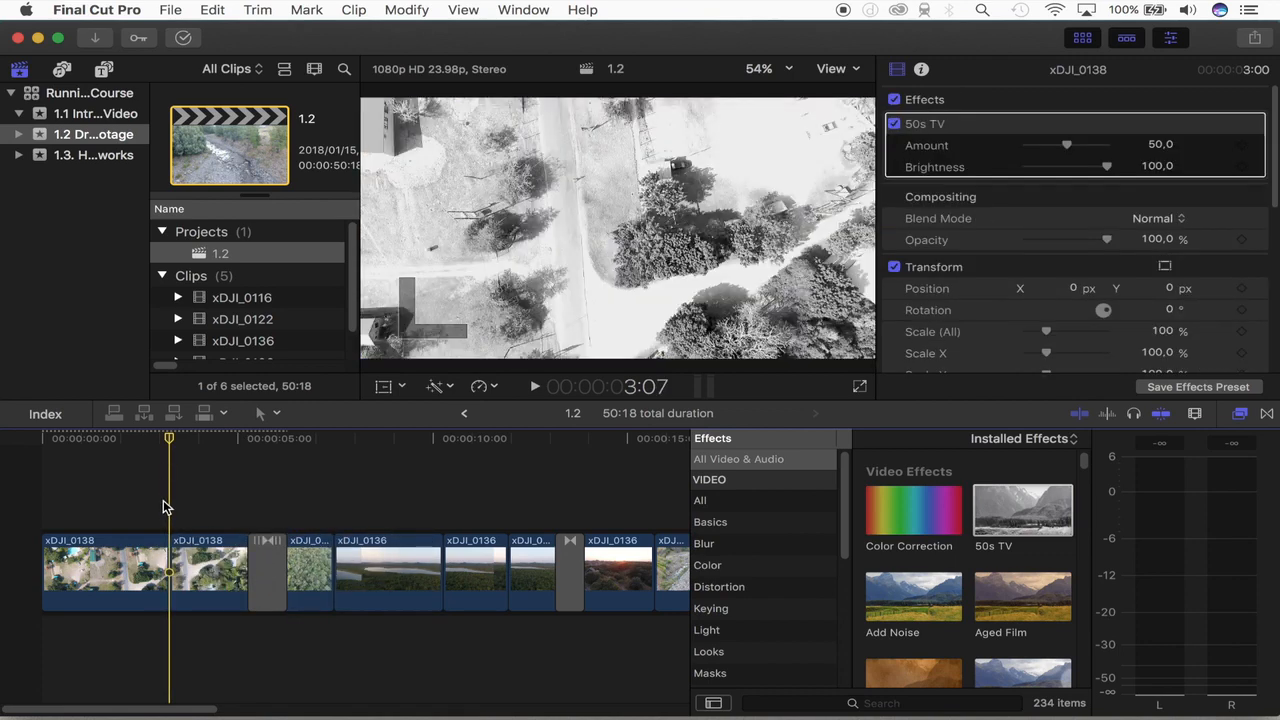
{"action": "key", "text": "super+z"}
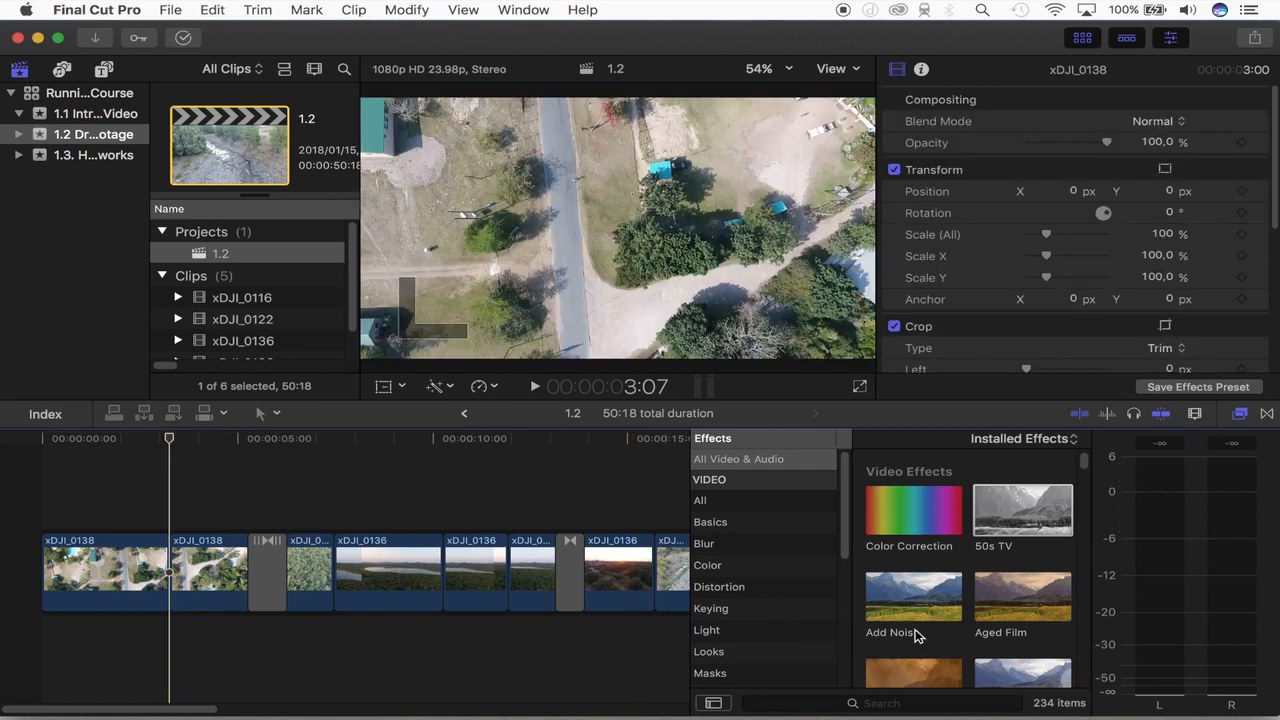
Step: Search the effects for "dre" and apply the Dream effect to the first xDJI_0138 clip
{"action": "scroll", "coordinate": [916, 636], "scroll_direction": "down", "scroll_amount": 5}
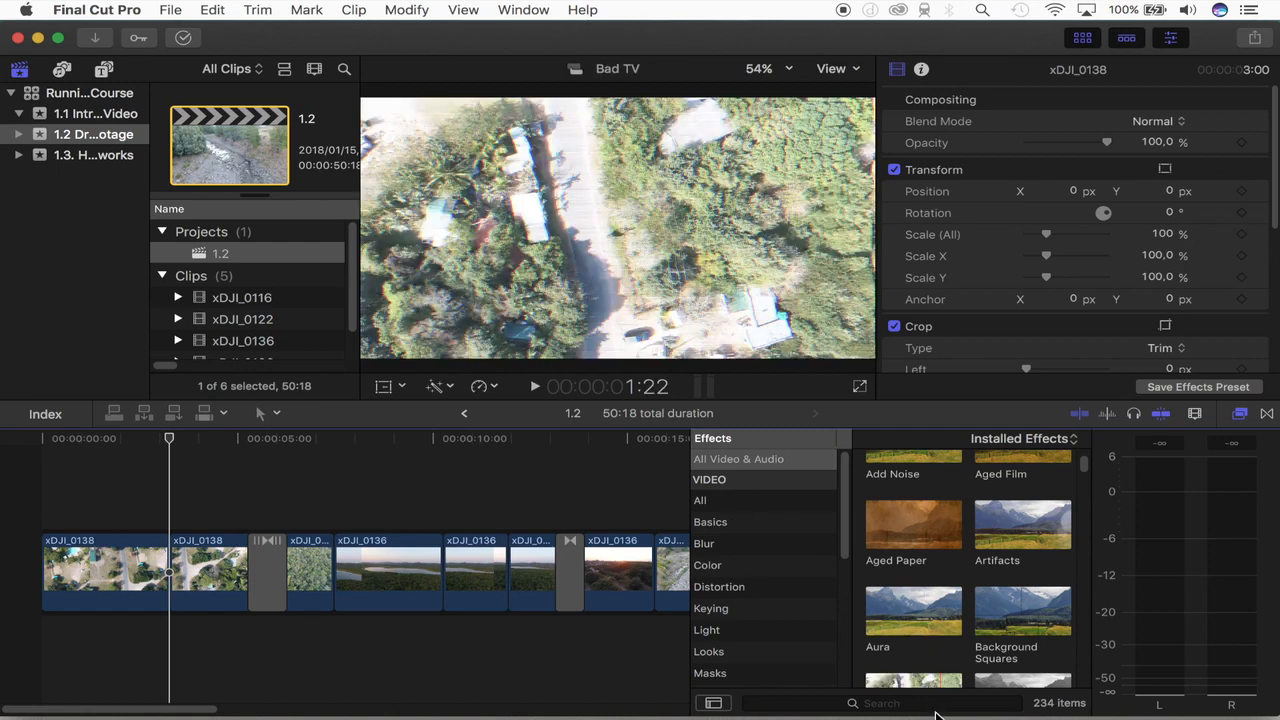
{"action": "left_click", "coordinate": [938, 705]}
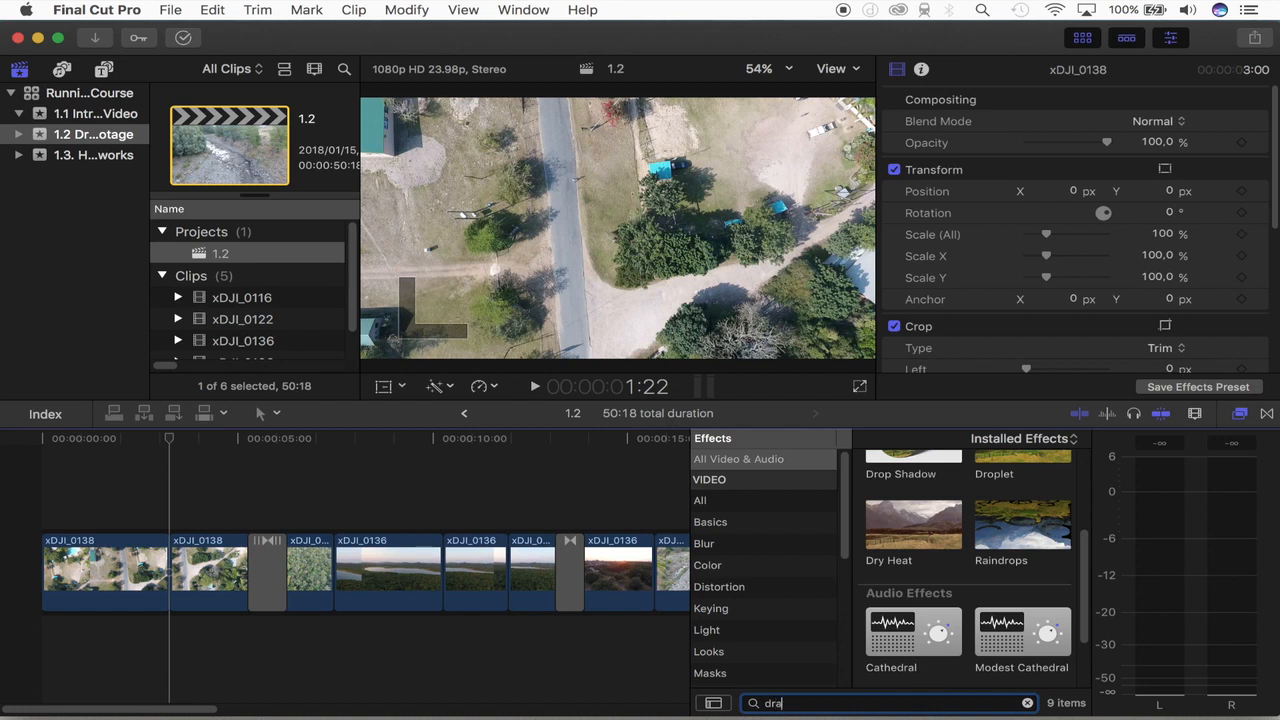
{"action": "type", "text": "dre"}
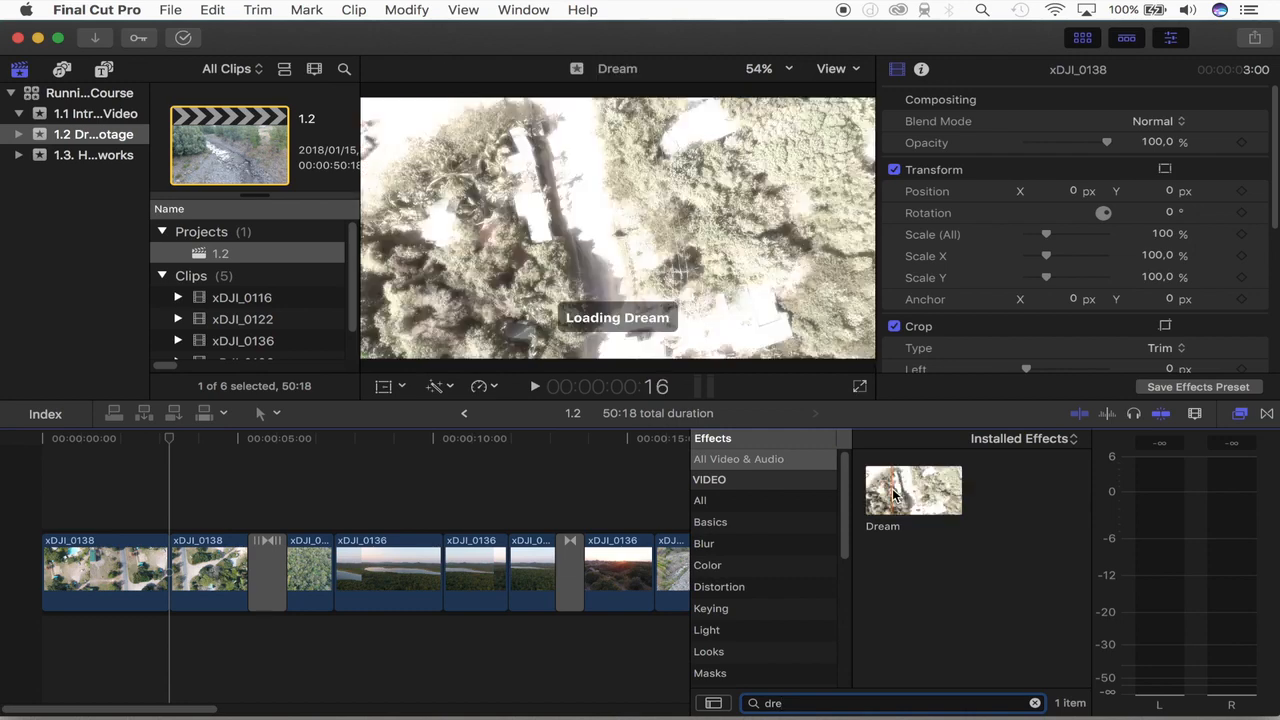
{"action": "left_click_drag", "start_coordinate": [896, 497], "coordinate": [78, 575]}
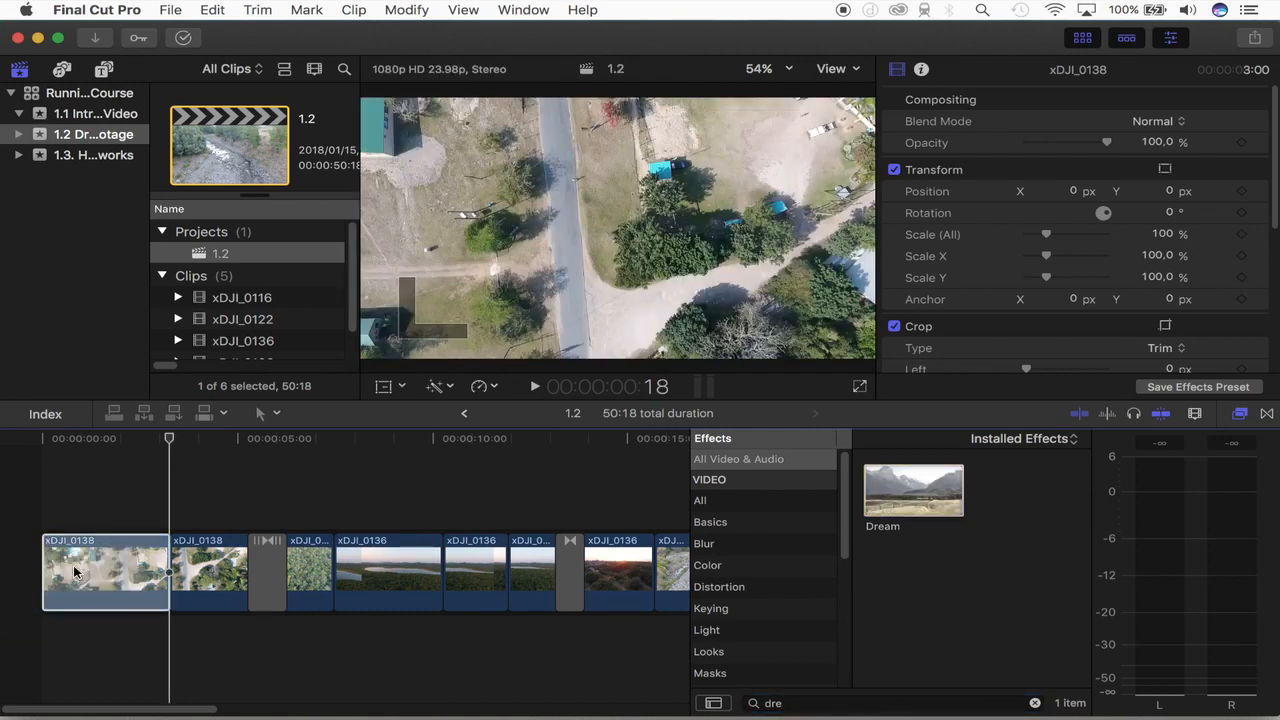
Step: Reduce the Dream effect's amount on the first clip to about 72.82 and play the clip from the start
{"action": "left_click", "coordinate": [32, 528]}
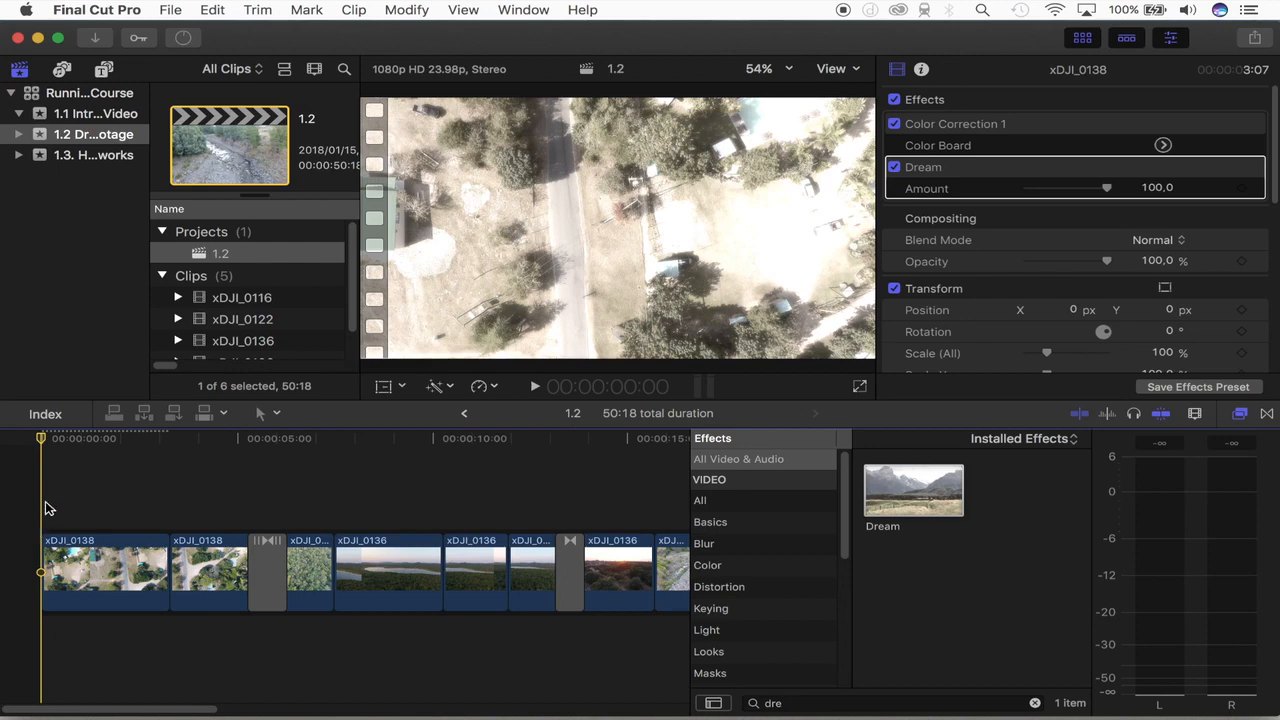
{"action": "mouse_move", "coordinate": [1106, 197]}
{"action": "left_mouse_down"}
{"action": "mouse_move", "coordinate": [1035, 194]}
{"action": "mouse_move", "coordinate": [1087, 199]}
{"action": "left_mouse_up"}
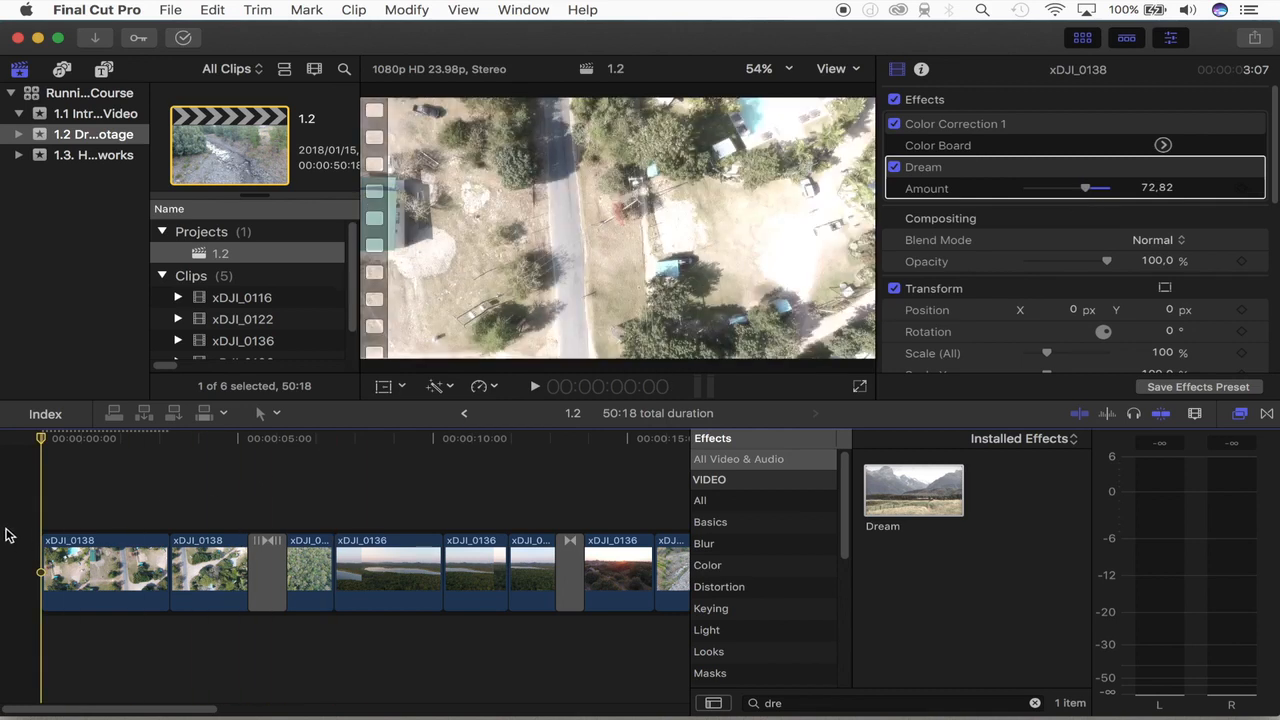
{"action": "key", "text": "space"}
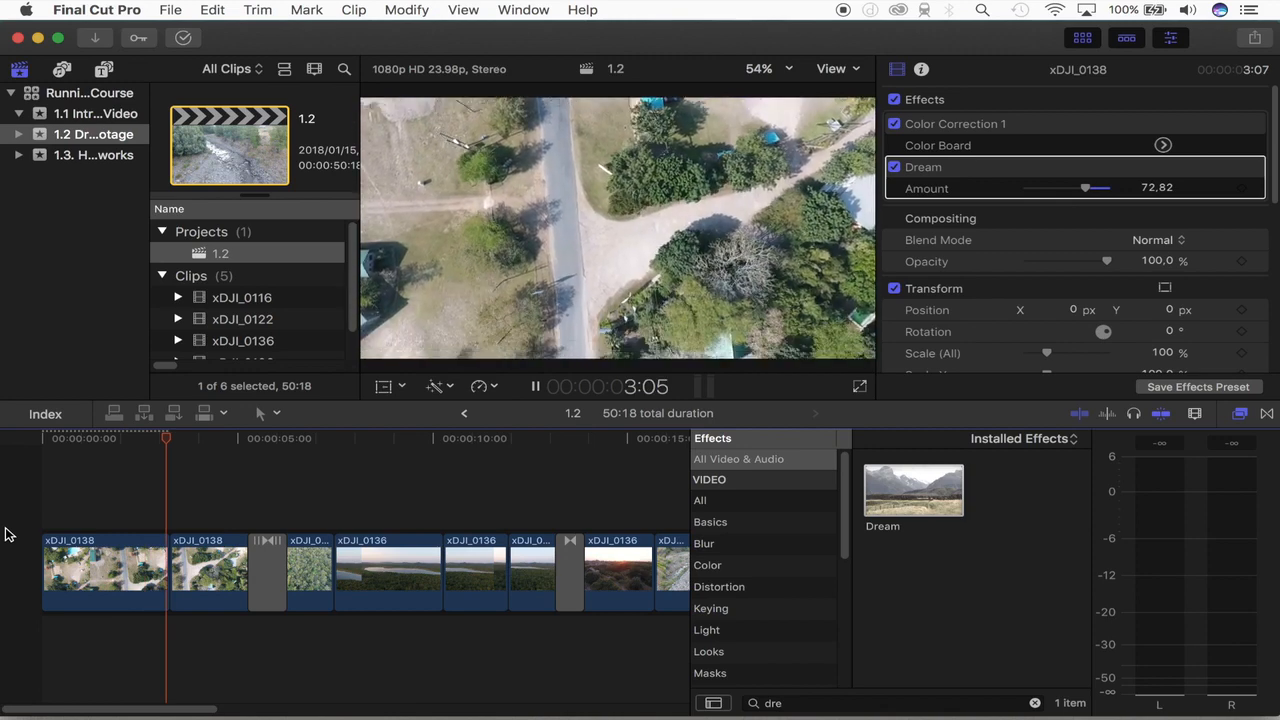
{"action": "key", "text": "space"}
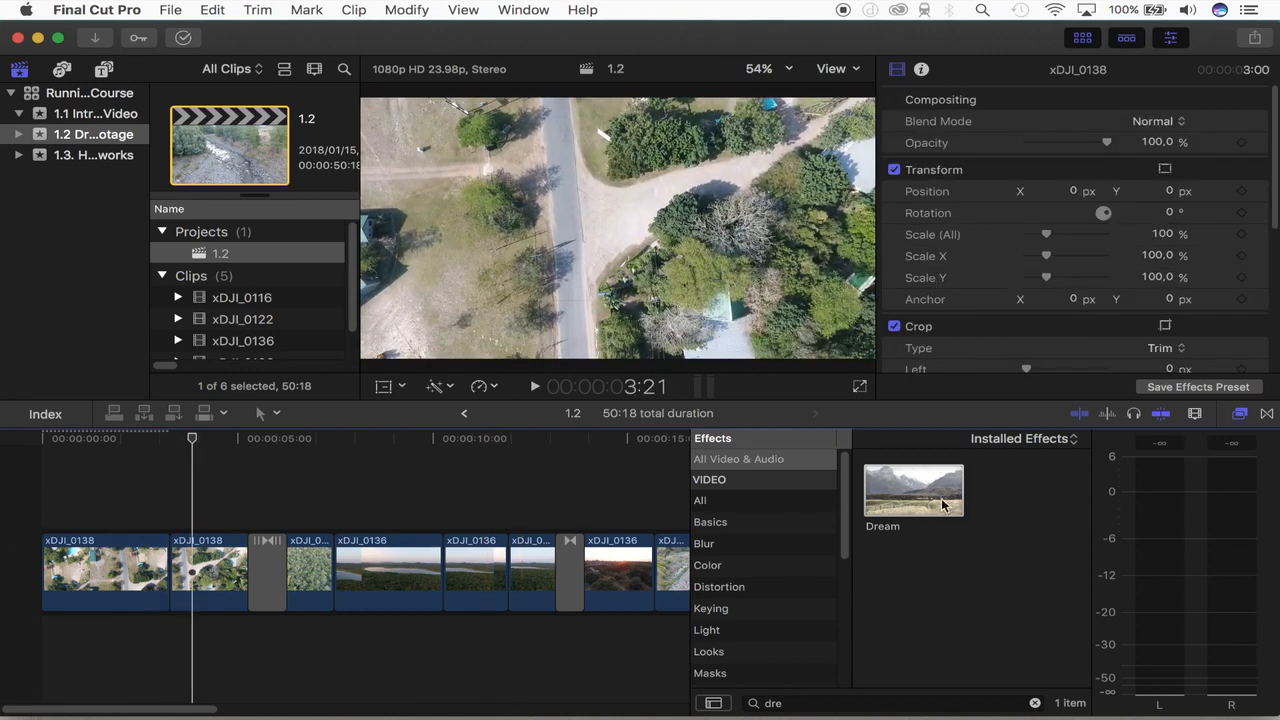
Step: Apply the Dream effect to the second xDJI_0138 clip and play the timeline across the cut between the first two clips
{"action": "left_click_drag", "start_coordinate": [943, 505], "coordinate": [226, 560]}
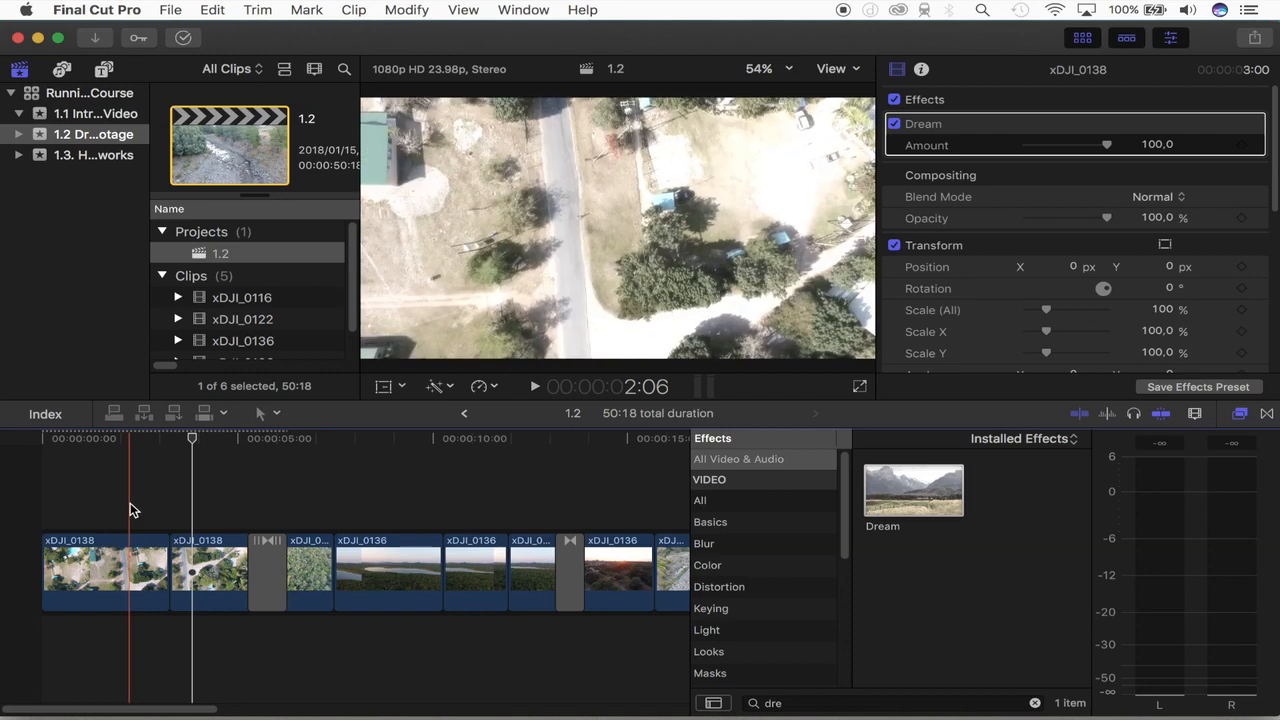
{"action": "key", "text": "space"}
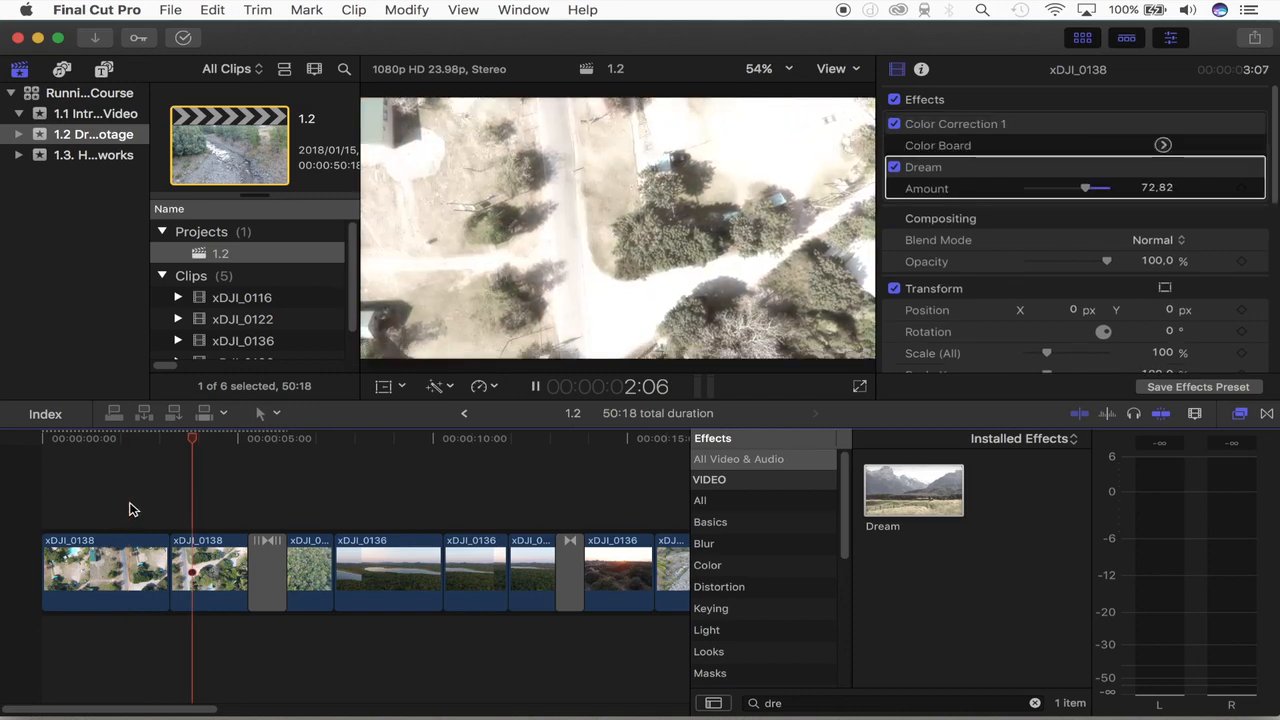
{"action": "key", "text": "space"}
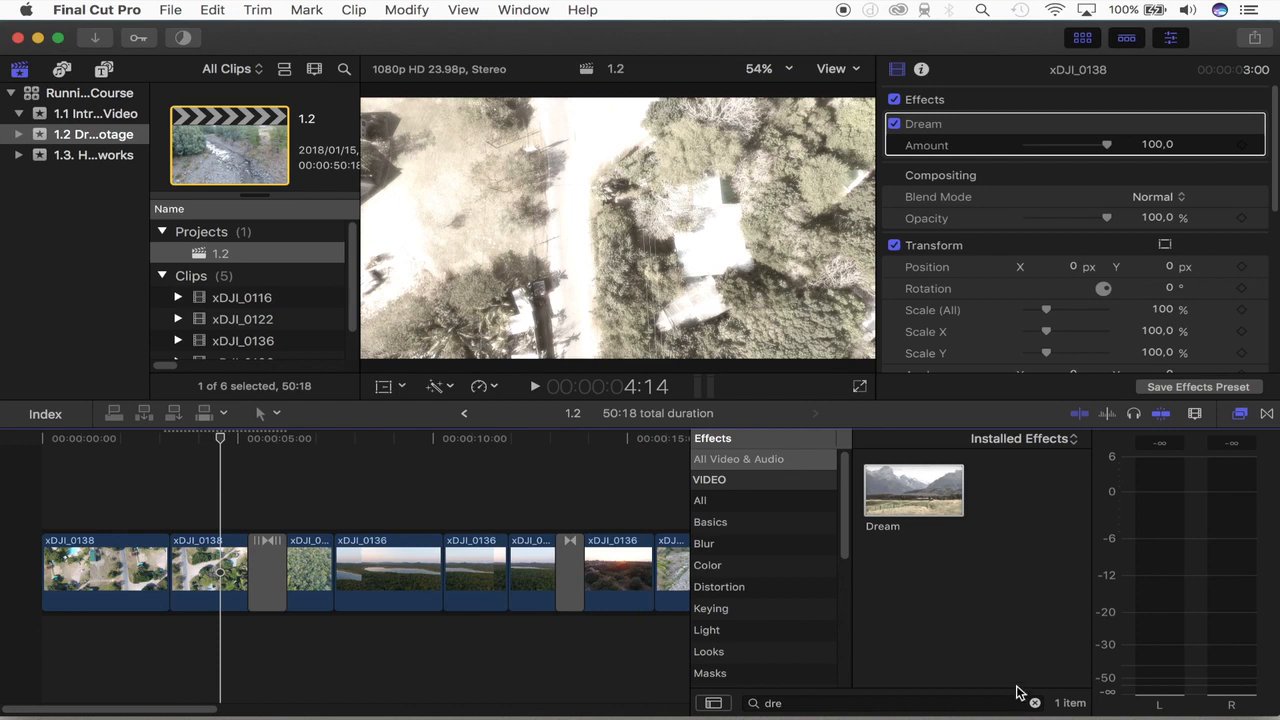
Step: Clear the effects search and replay the transition from the first xDJI_0138 clip into the second
{"action": "left_click", "coordinate": [1035, 705]}
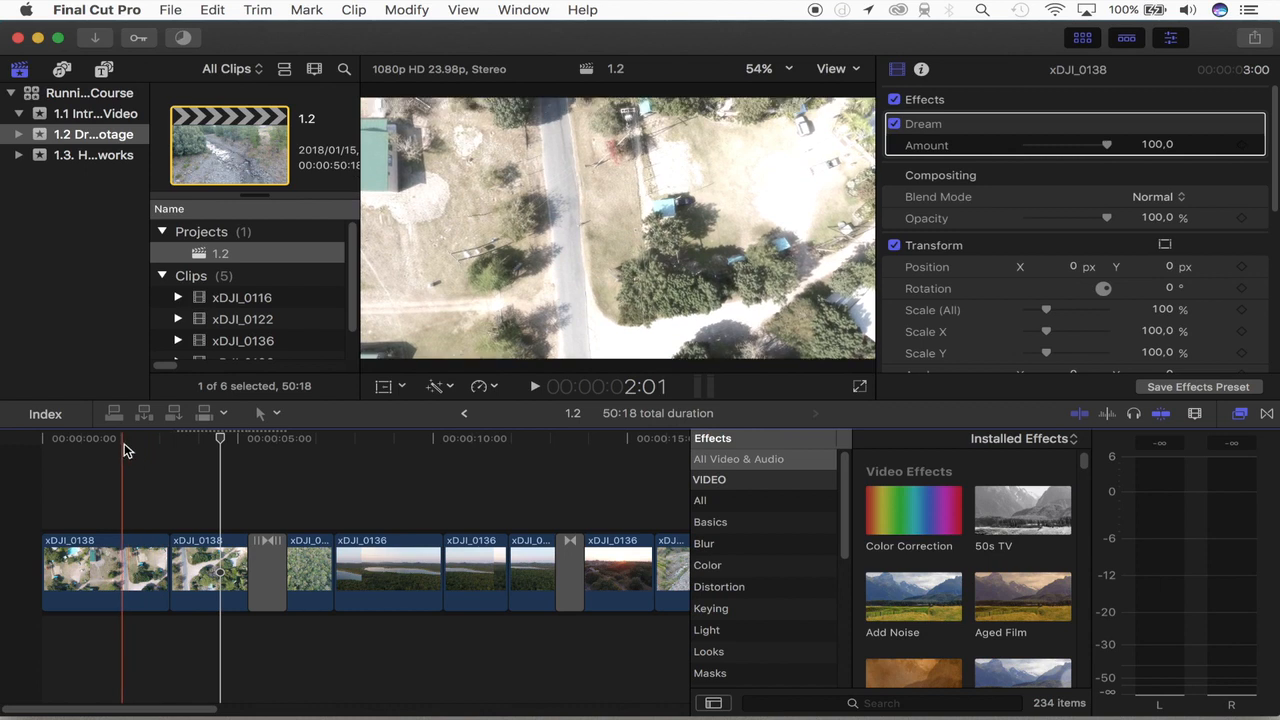
{"action": "key", "text": "space"}
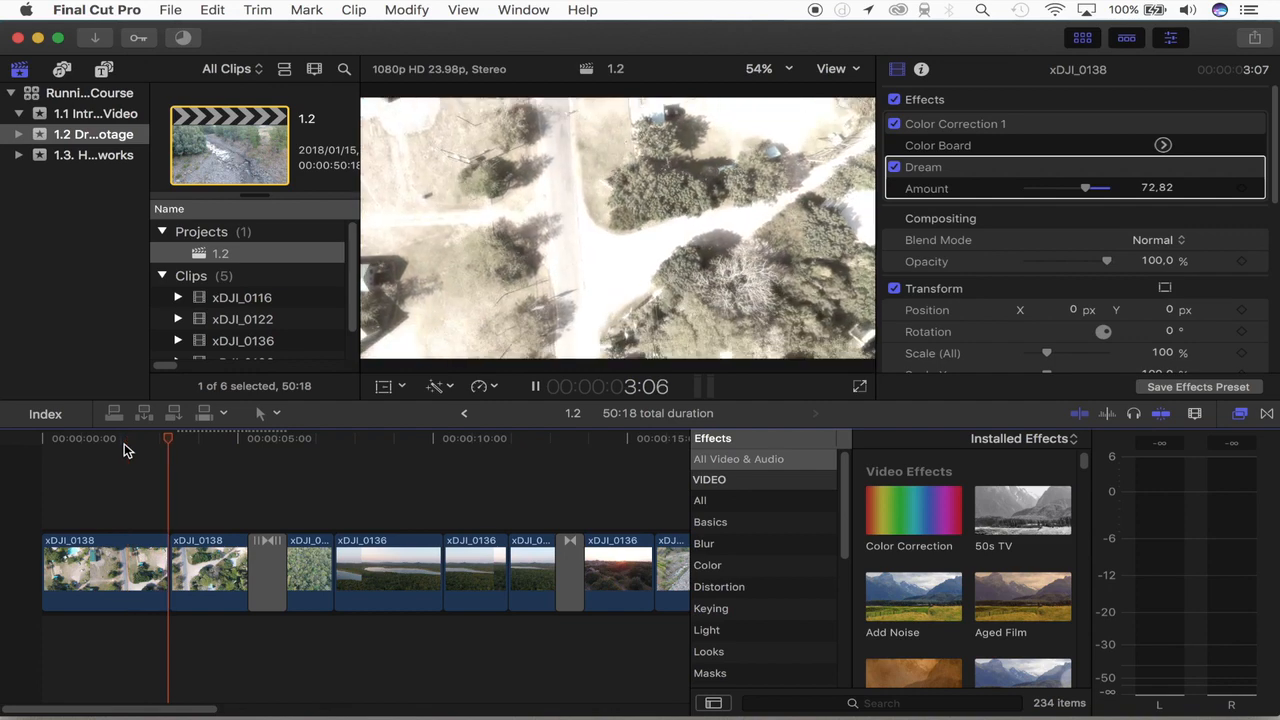
{"action": "key", "text": "space"}
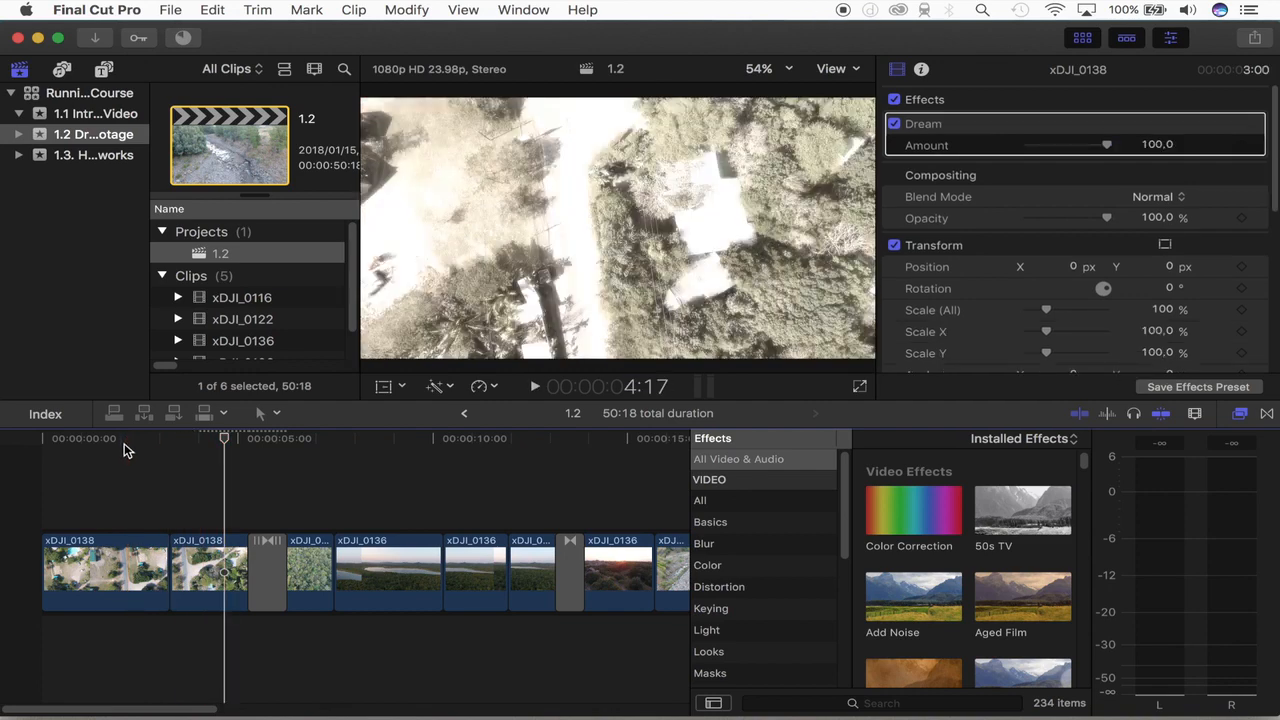
Step: Look through the thumbnails of all installed video effects, down to Day into Night and Desert Glare and back to Color Correction
{"action": "scroll", "coordinate": [947, 507], "scroll_direction": "down", "scroll_amount": 10}
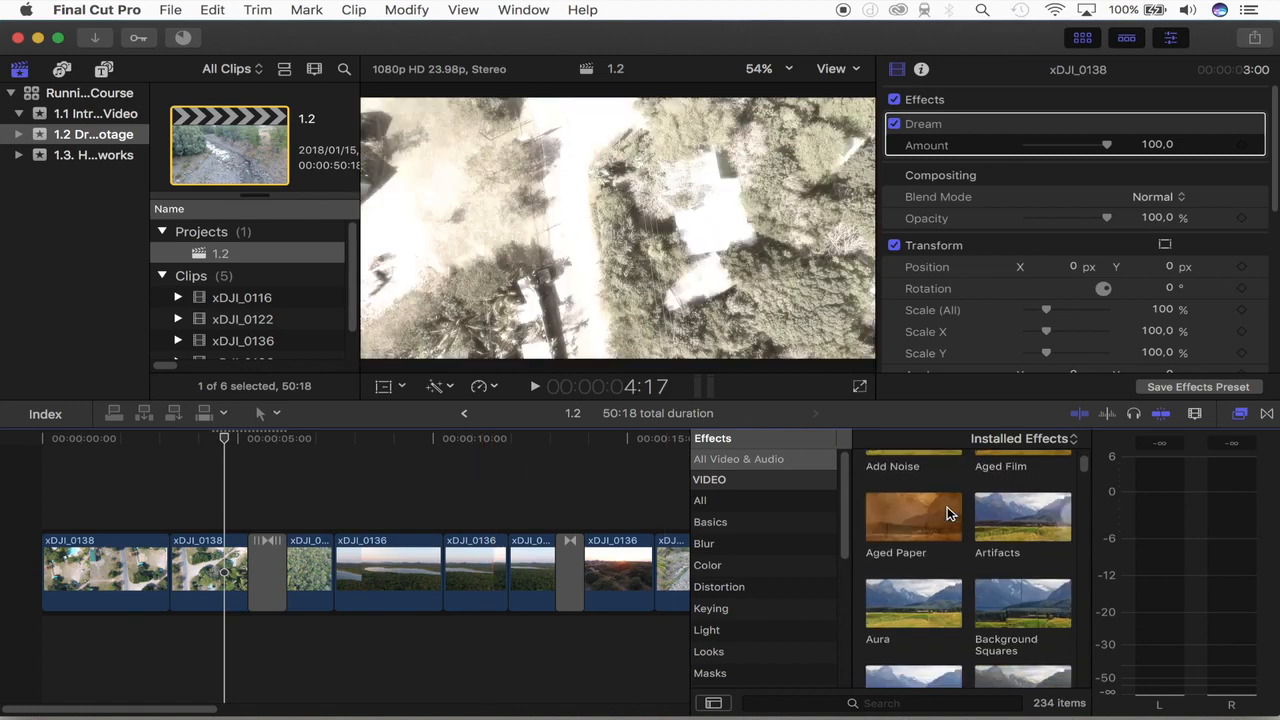
{"action": "scroll", "coordinate": [947, 507], "scroll_direction": "down", "scroll_amount": 6}
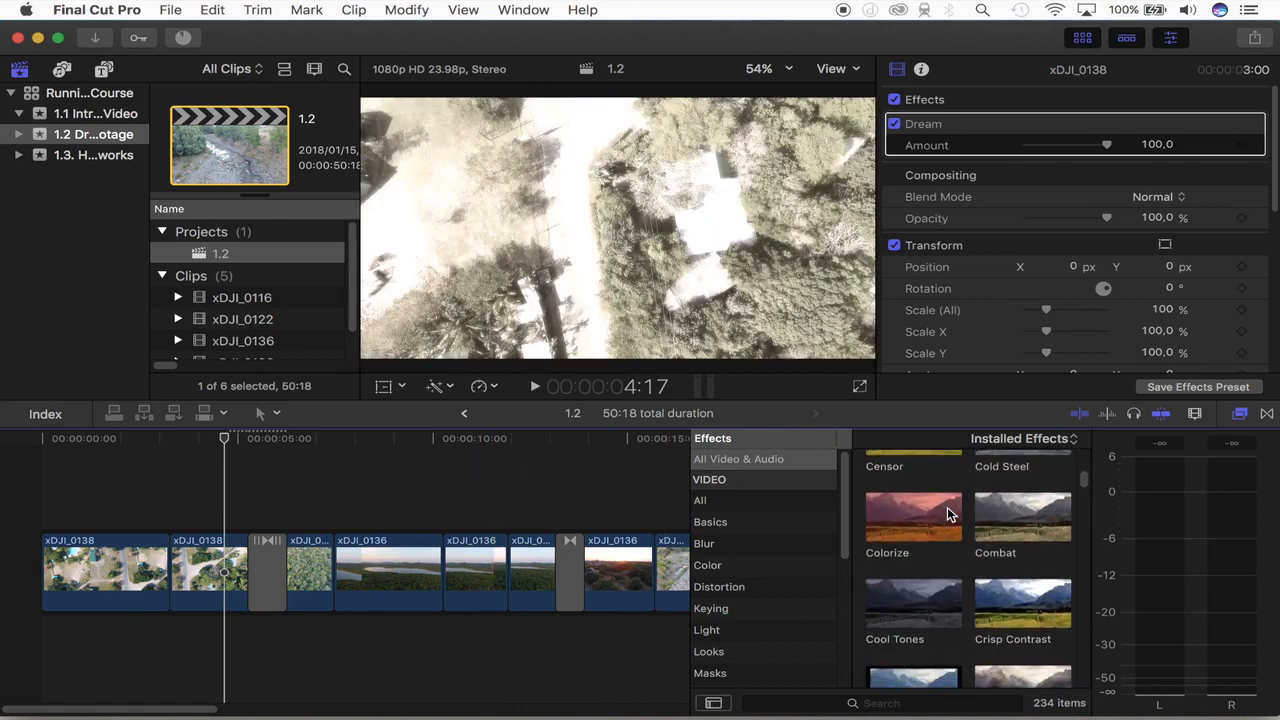
{"action": "scroll", "coordinate": [947, 510], "scroll_direction": "down", "scroll_amount": 3}
{"action": "scroll", "coordinate": [950, 514], "scroll_direction": "down", "scroll_amount": 6}
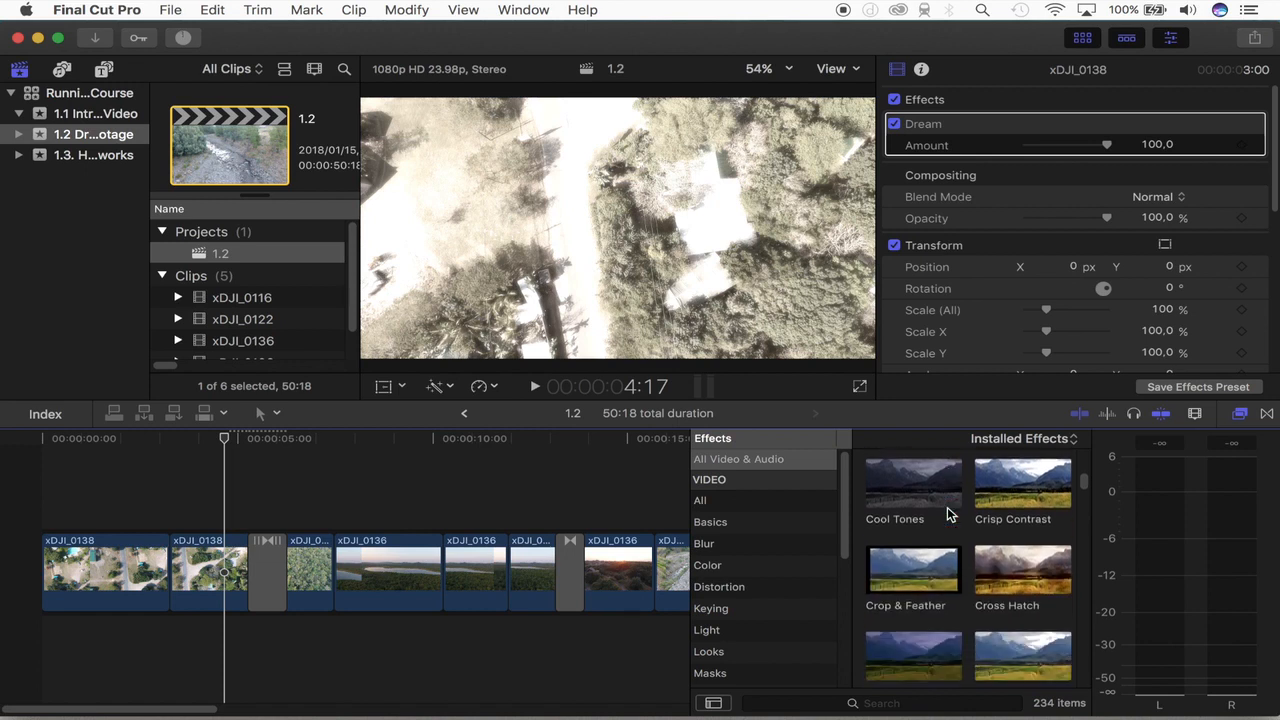
{"action": "scroll", "coordinate": [947, 513], "scroll_direction": "down", "scroll_amount": 5}
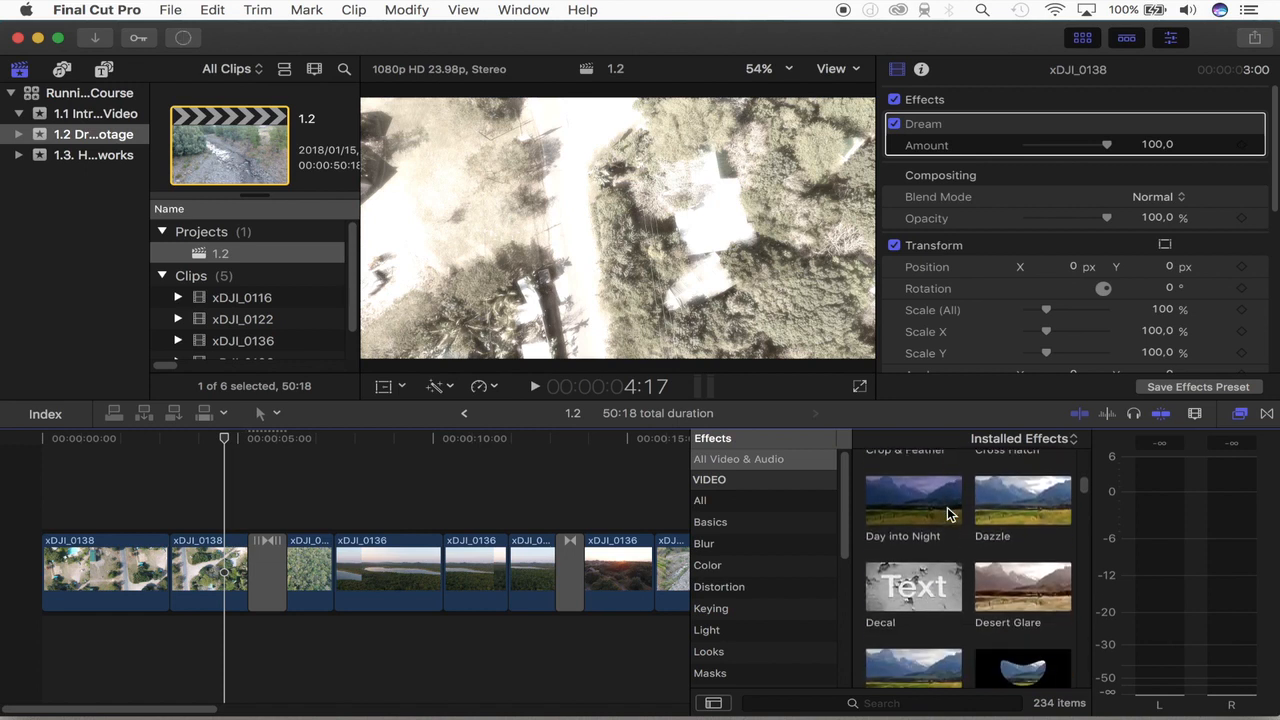
{"action": "scroll", "coordinate": [949, 513], "scroll_direction": "up", "scroll_amount": 10}
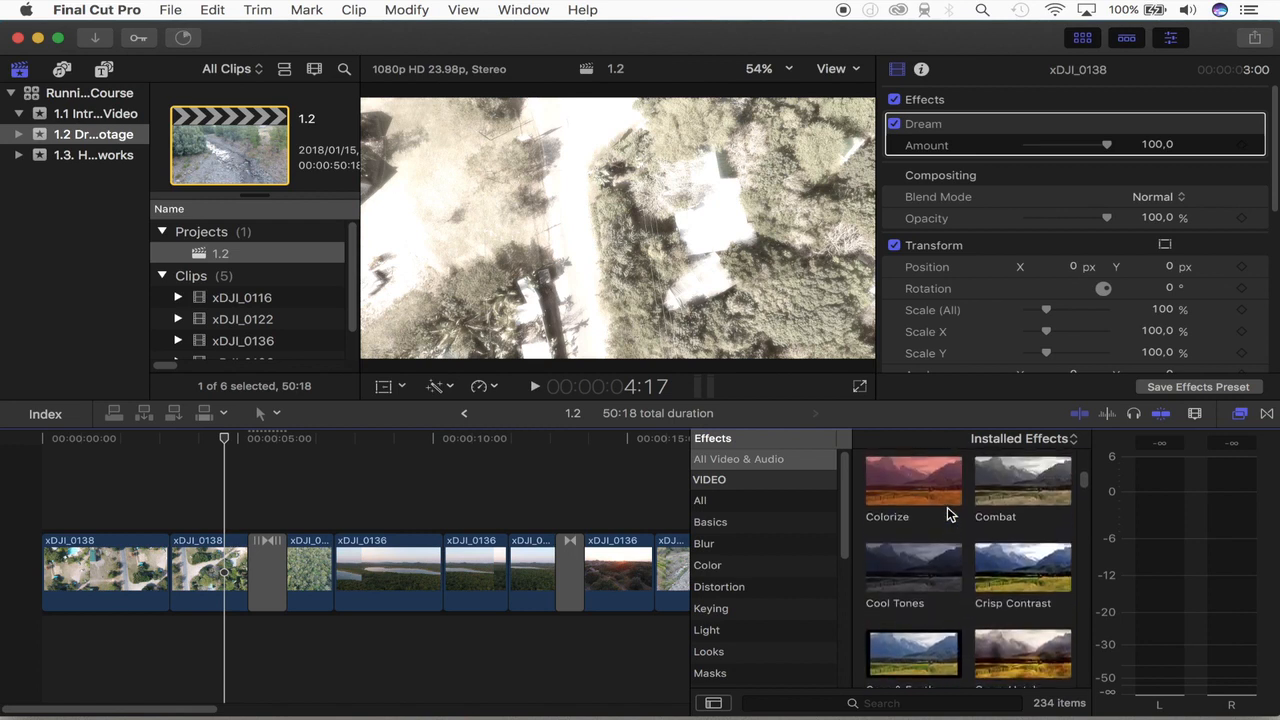
{"action": "scroll", "coordinate": [949, 514], "scroll_direction": "up", "scroll_amount": 9}
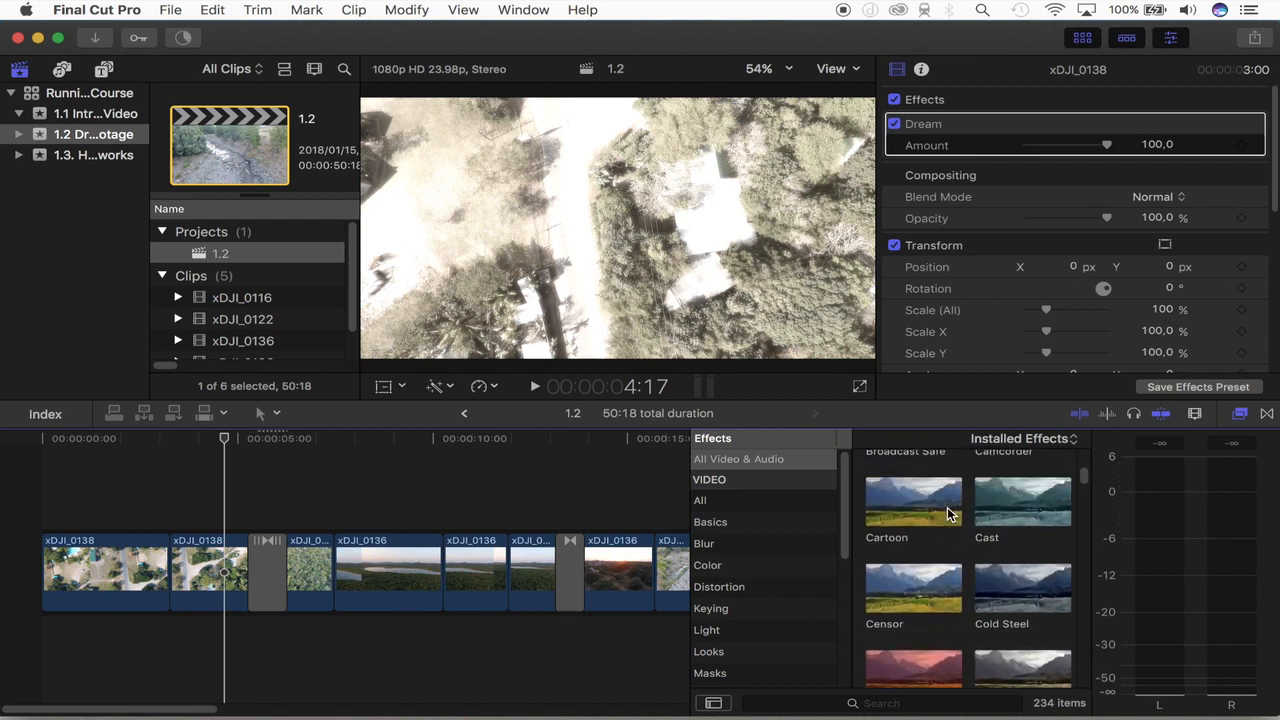
{"action": "scroll", "coordinate": [947, 507], "scroll_direction": "up", "scroll_amount": 15}
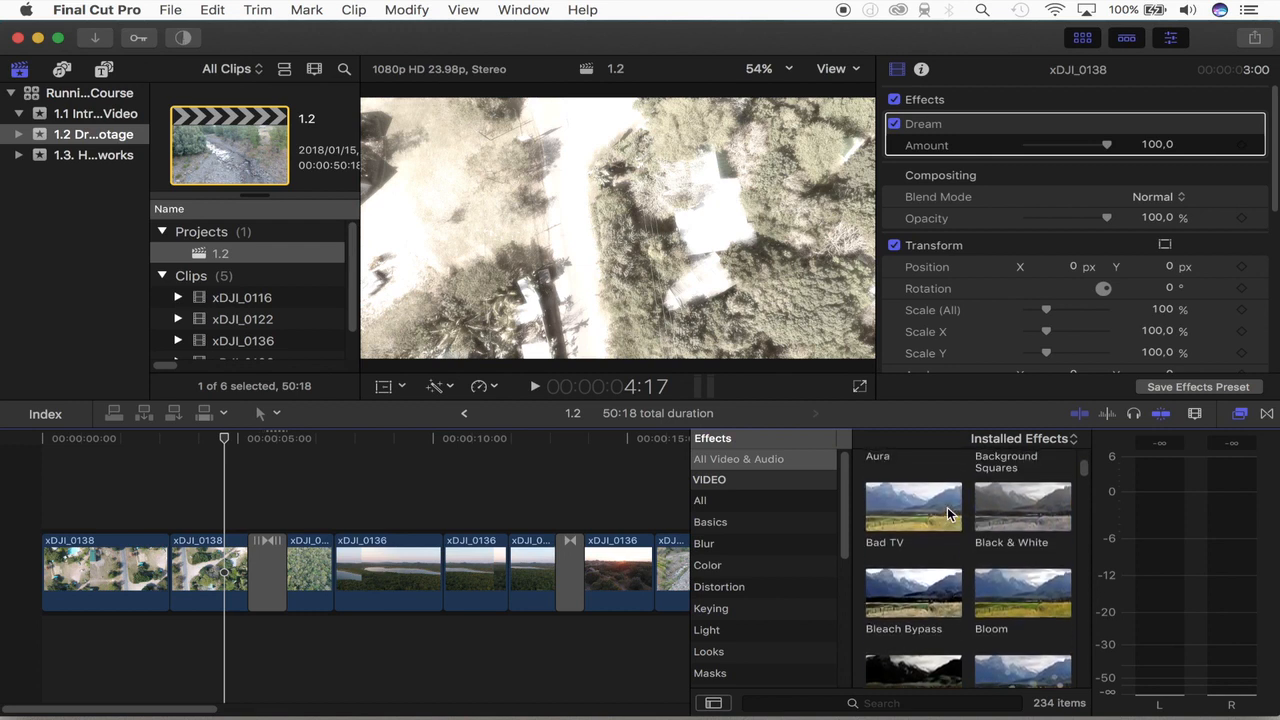
{"action": "scroll", "coordinate": [947, 507], "scroll_direction": "up", "scroll_amount": 4}
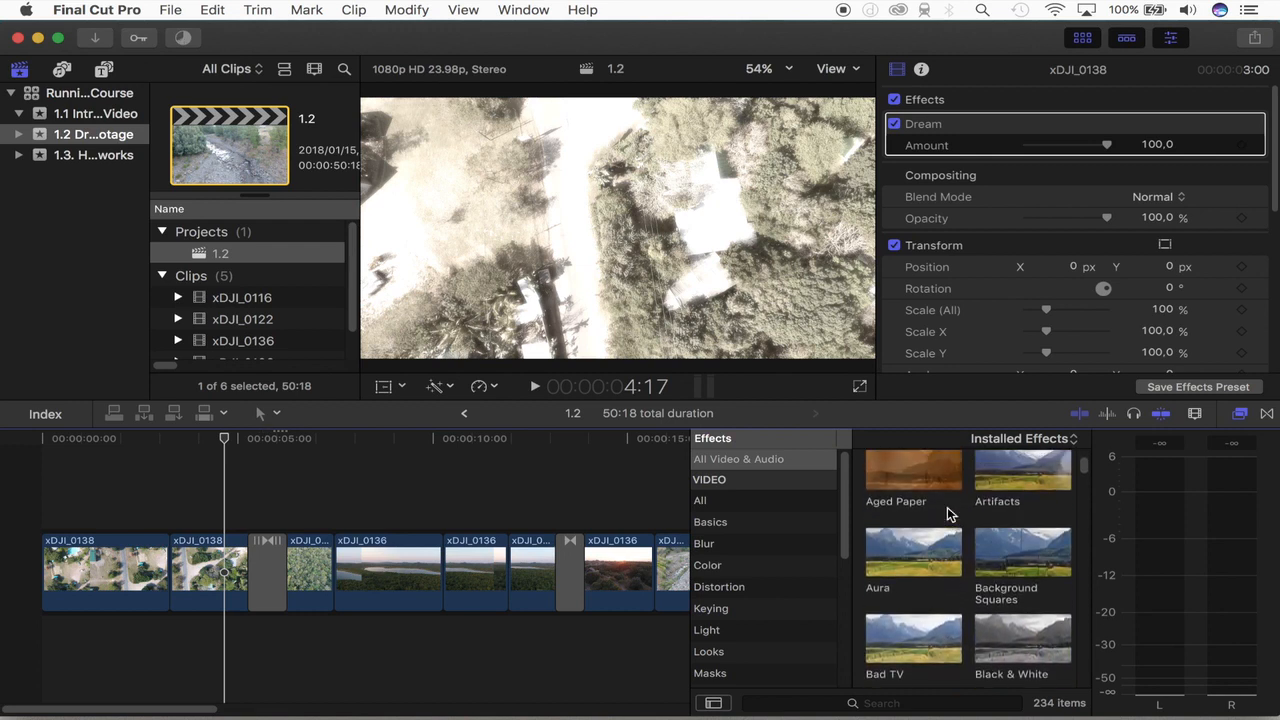
{"action": "scroll", "coordinate": [949, 514], "scroll_direction": "up", "scroll_amount": 8}
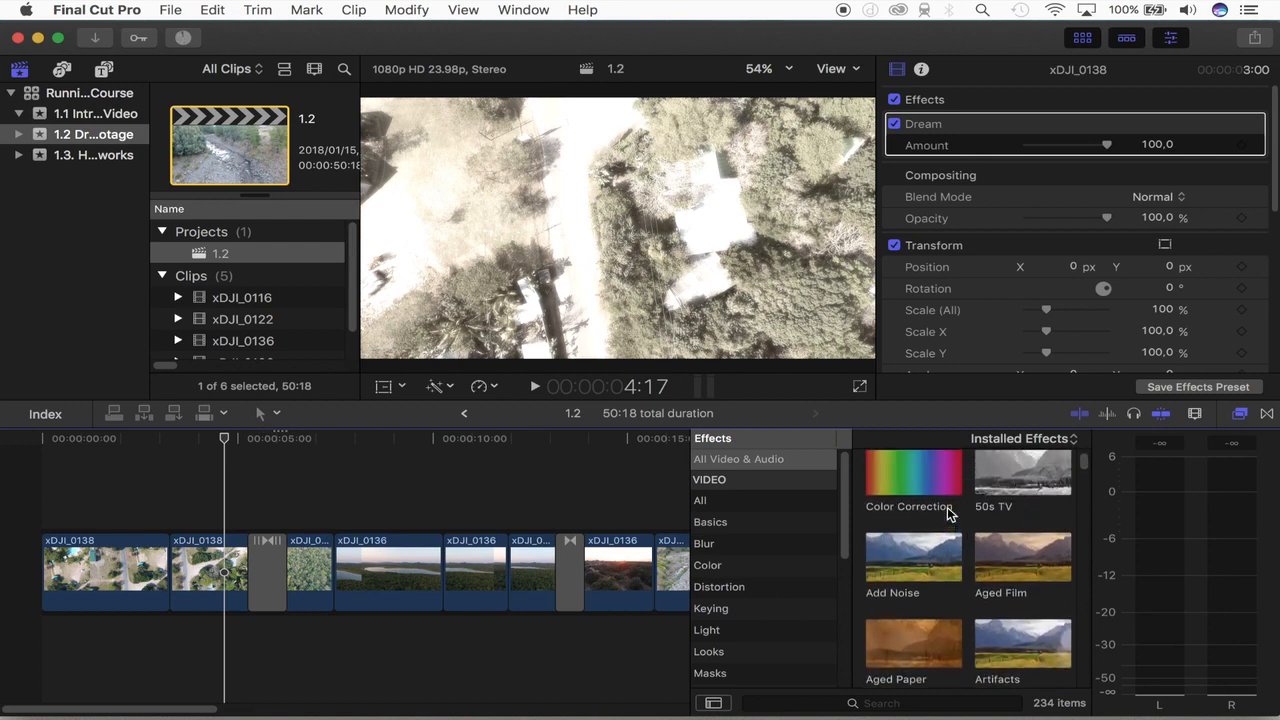